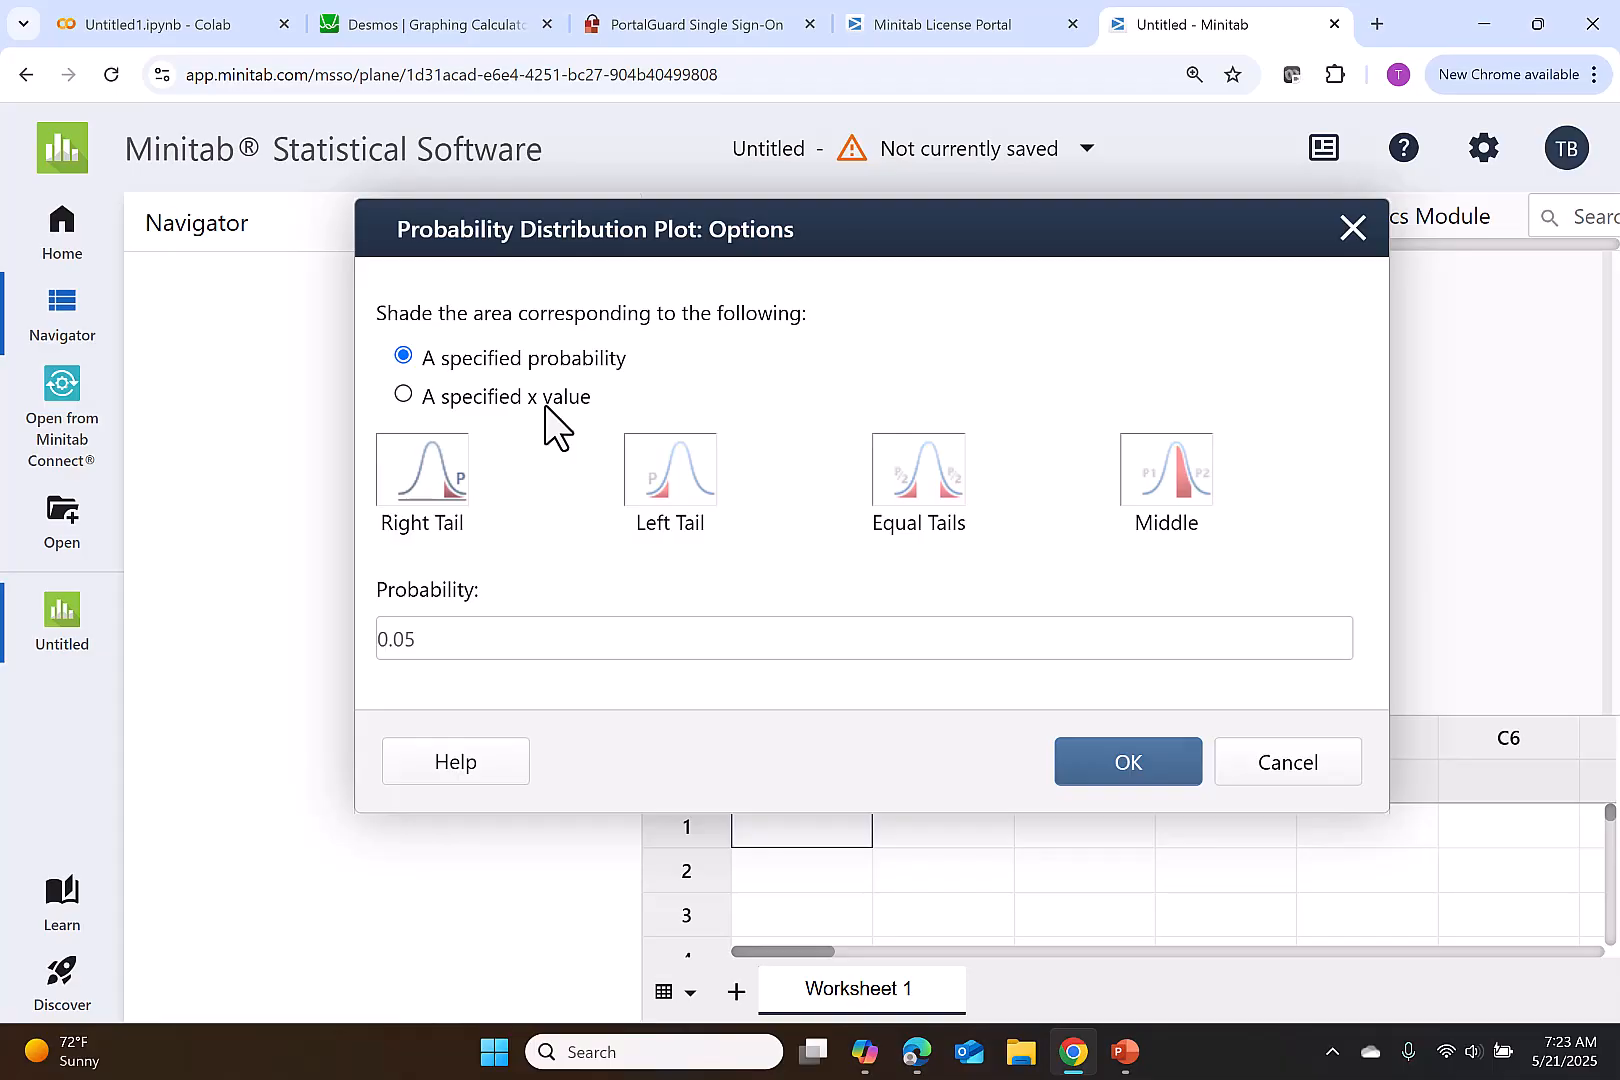
# - Shade the left tail for a specified x value of 10, create the distribution plot, and enlarge its output area
pyautogui.click(670, 492)
pyautogui.click(677, 636)
pyautogui.write('10')
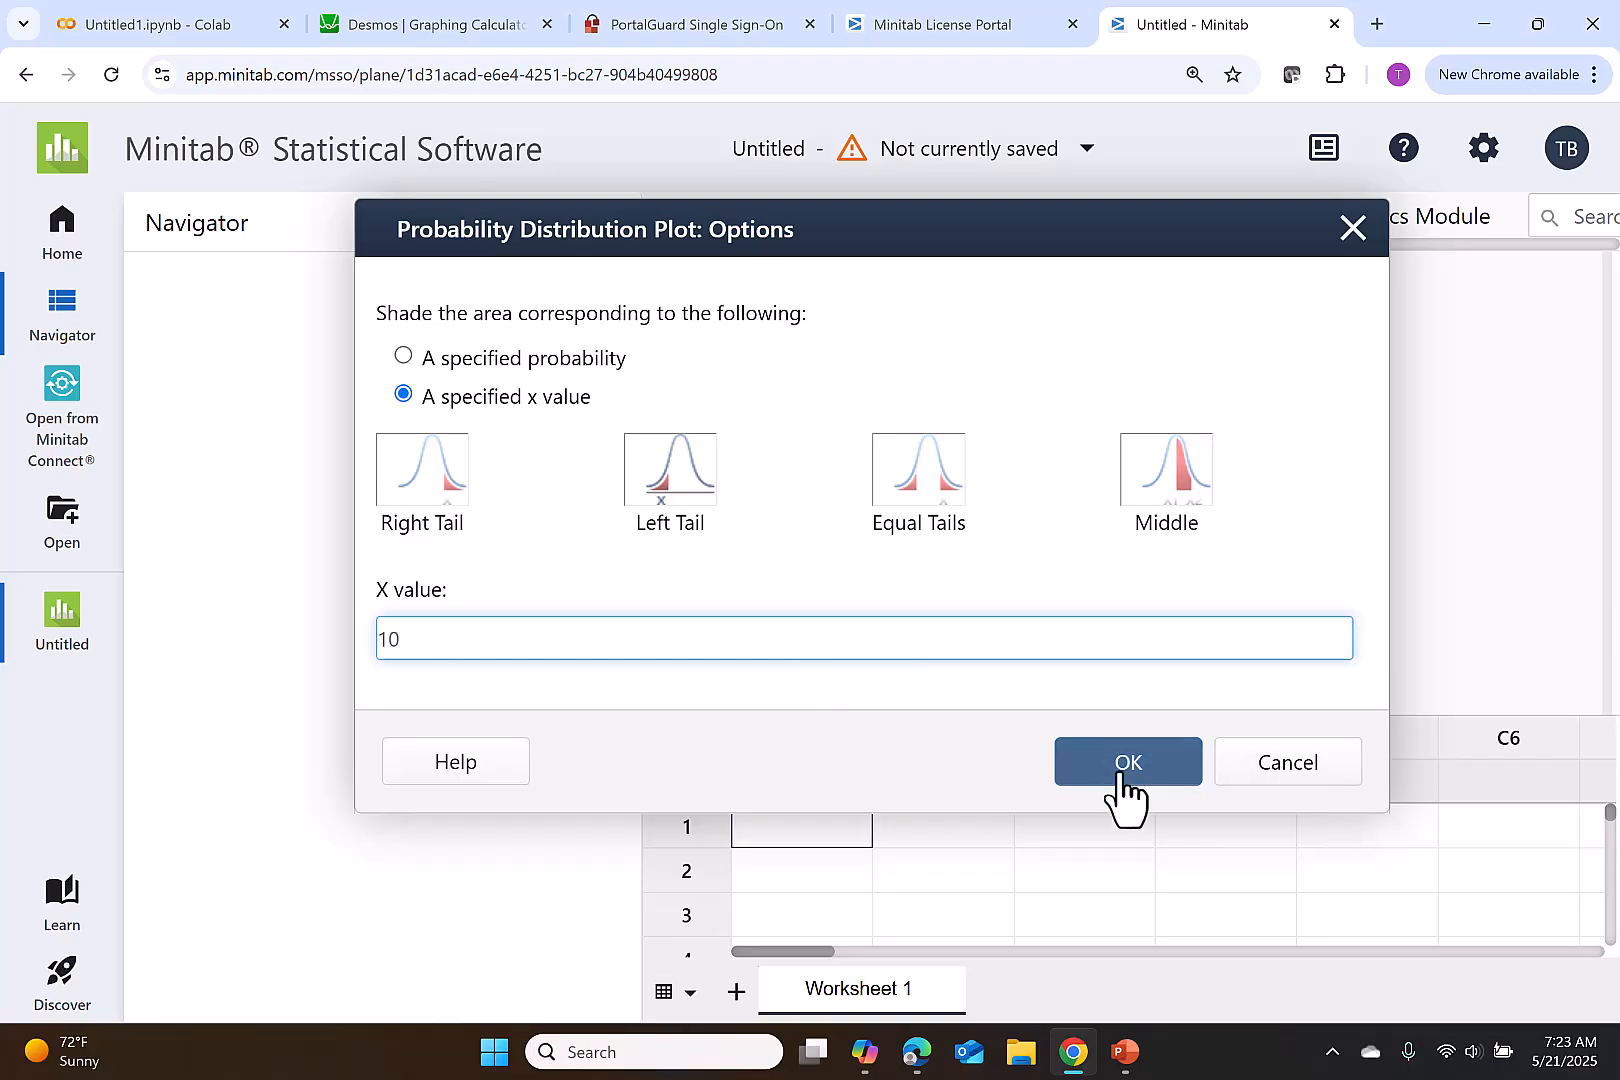
pyautogui.click(1120, 776)
pyautogui.click(1121, 786)
pyautogui.moveTo(1190, 710); pyautogui.dragTo(1085, 865)
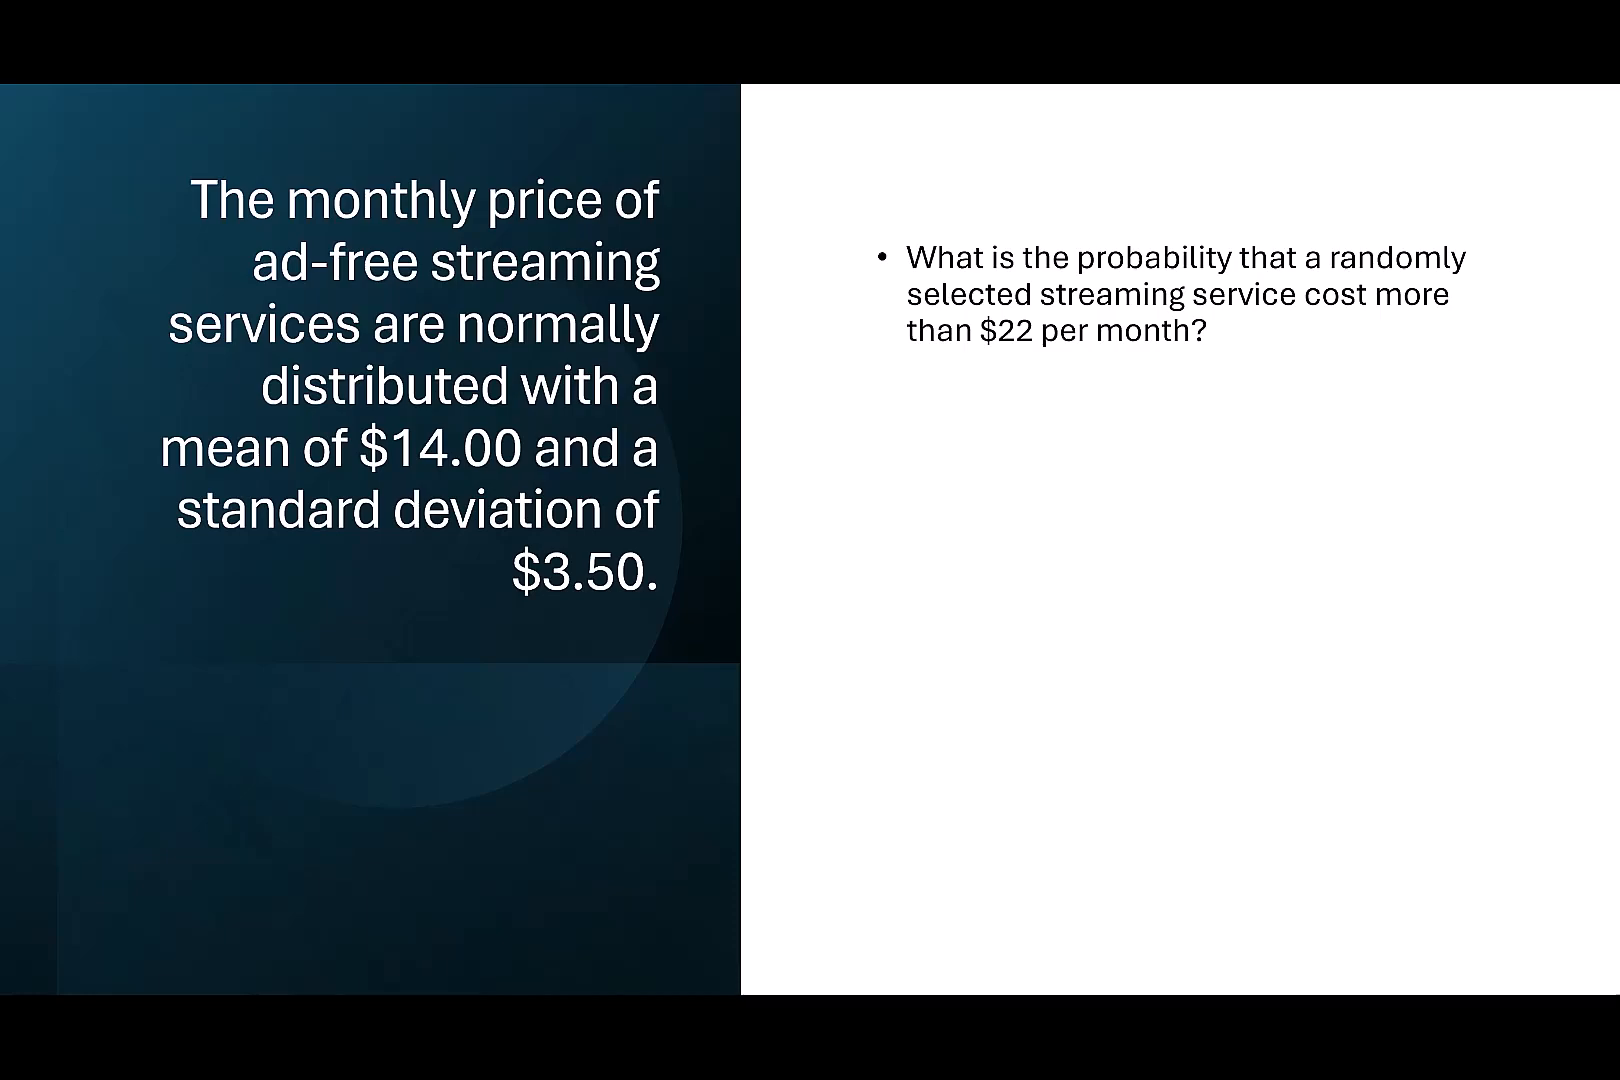
# - Reveal P(x>22) on the slide and switch to Minitab to set up a new View Probability distribution plot
pyautogui.press('Right')
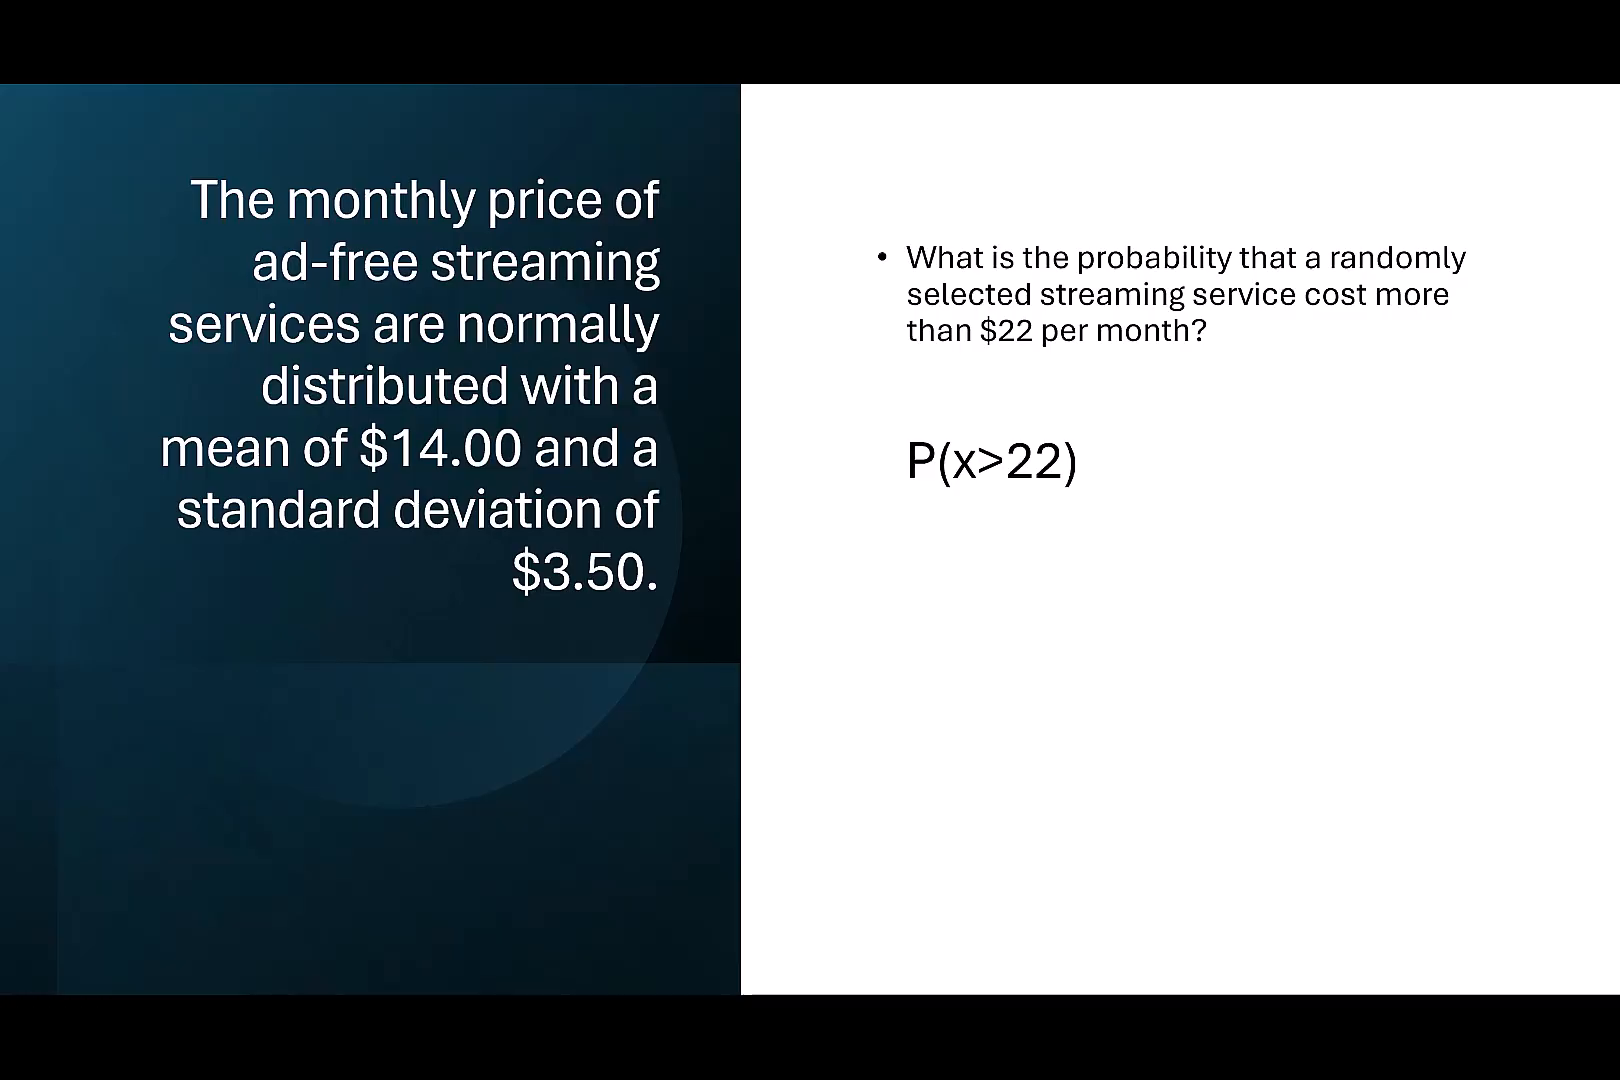
pyautogui.hotkey('alt', 'Tab')
pyautogui.click(985, 236)
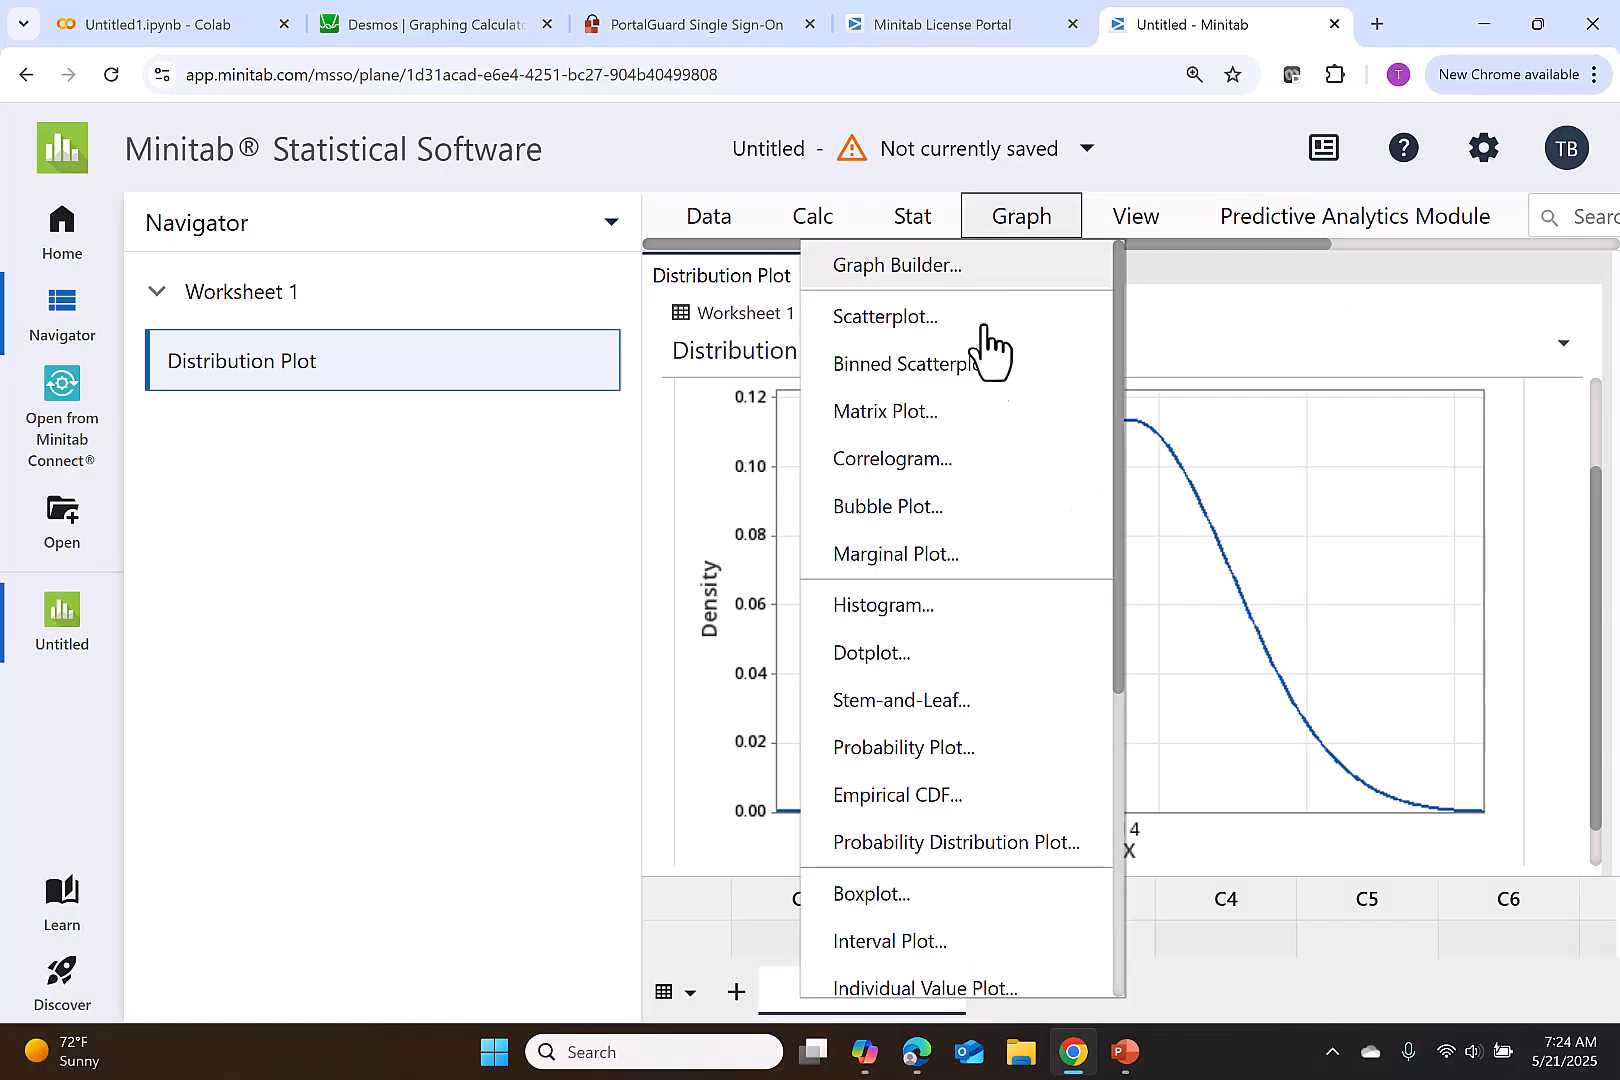
pyautogui.click(966, 836)
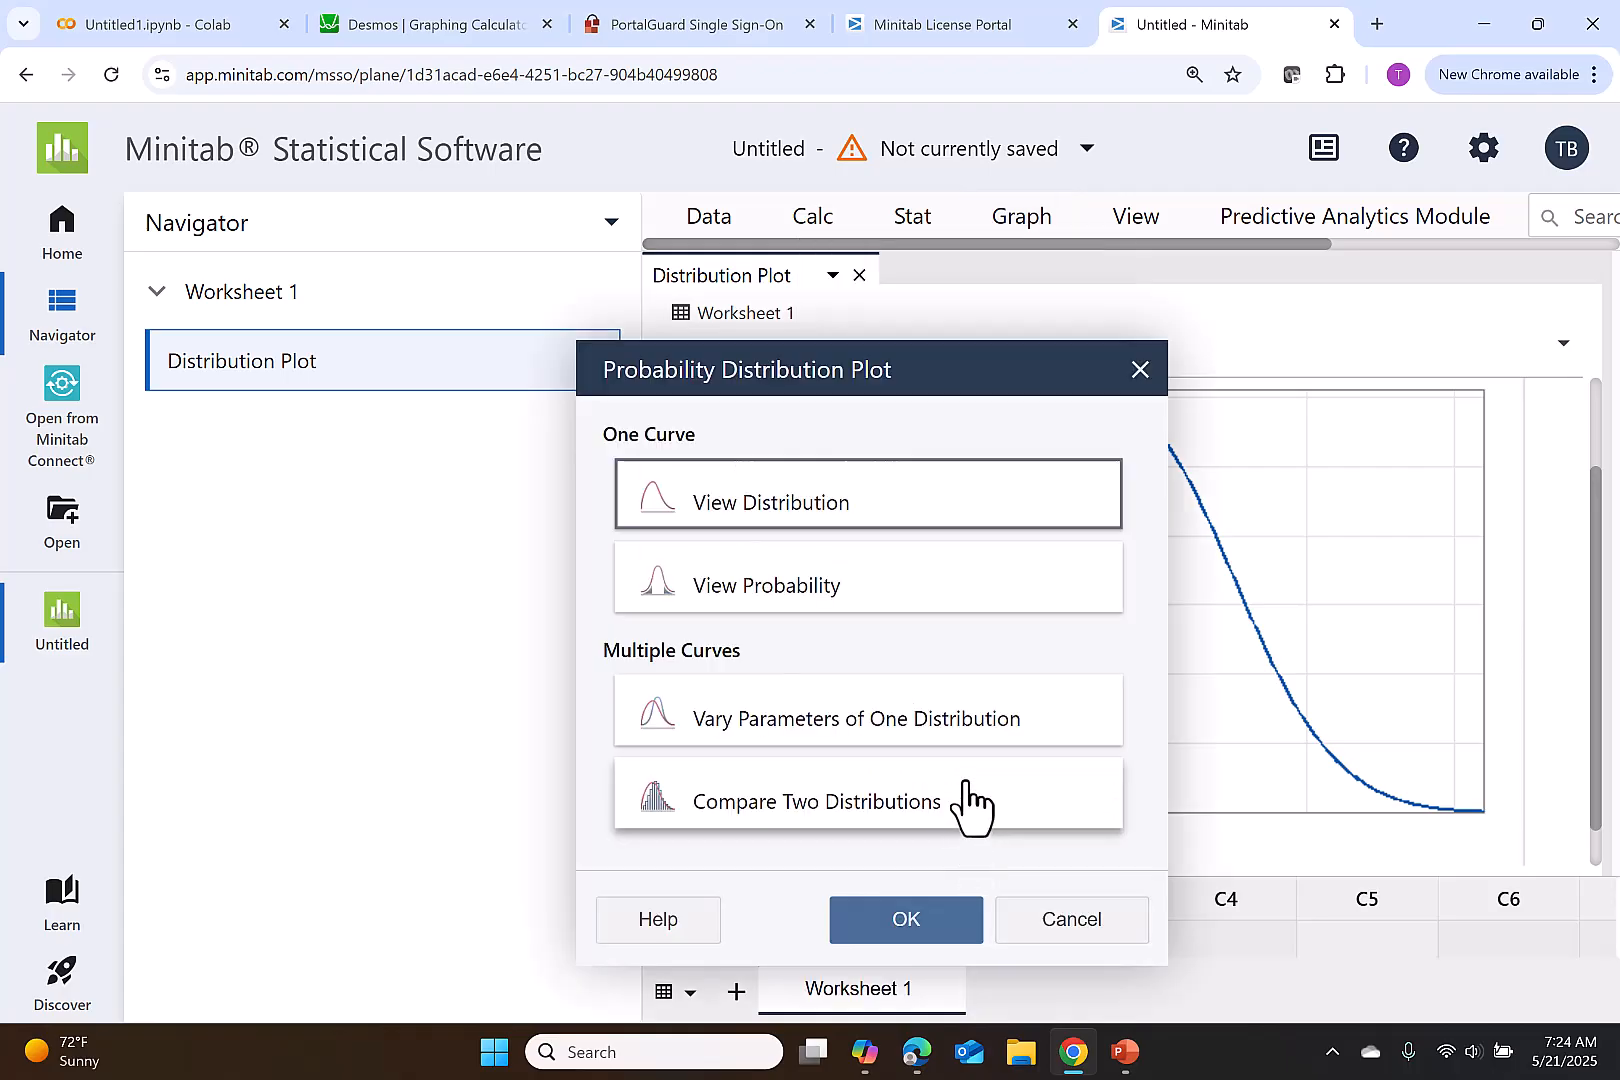
pyautogui.click(980, 608)
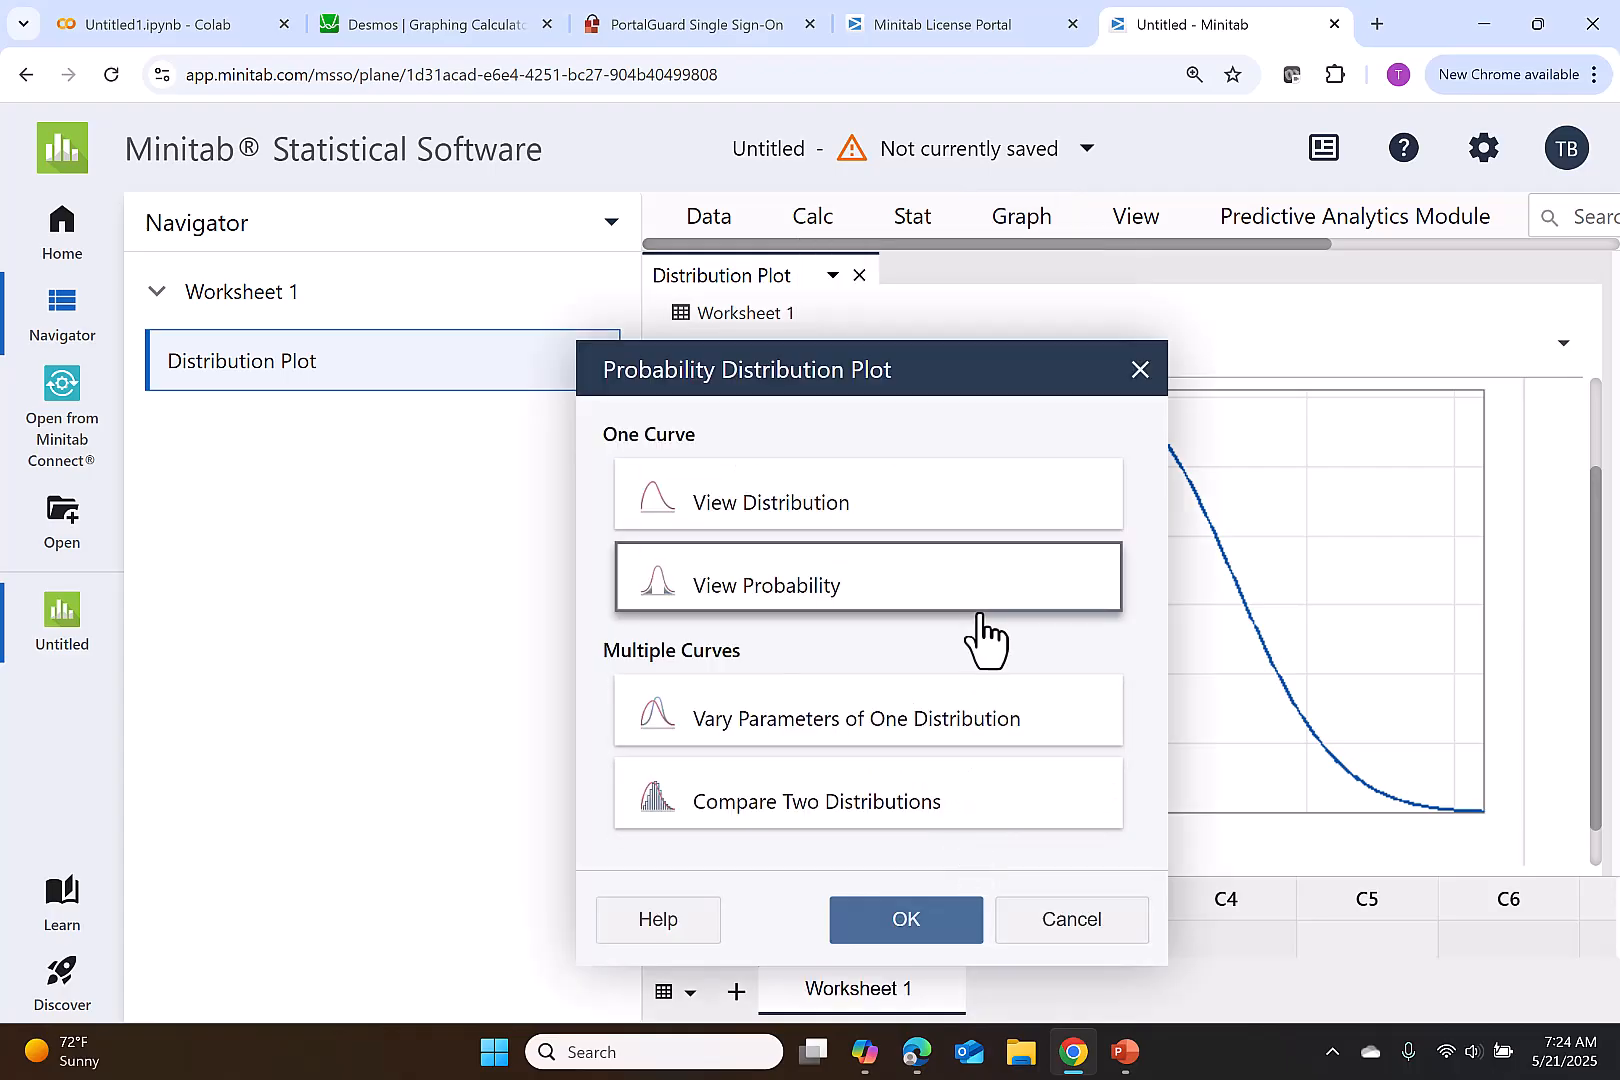
pyautogui.click(966, 925)
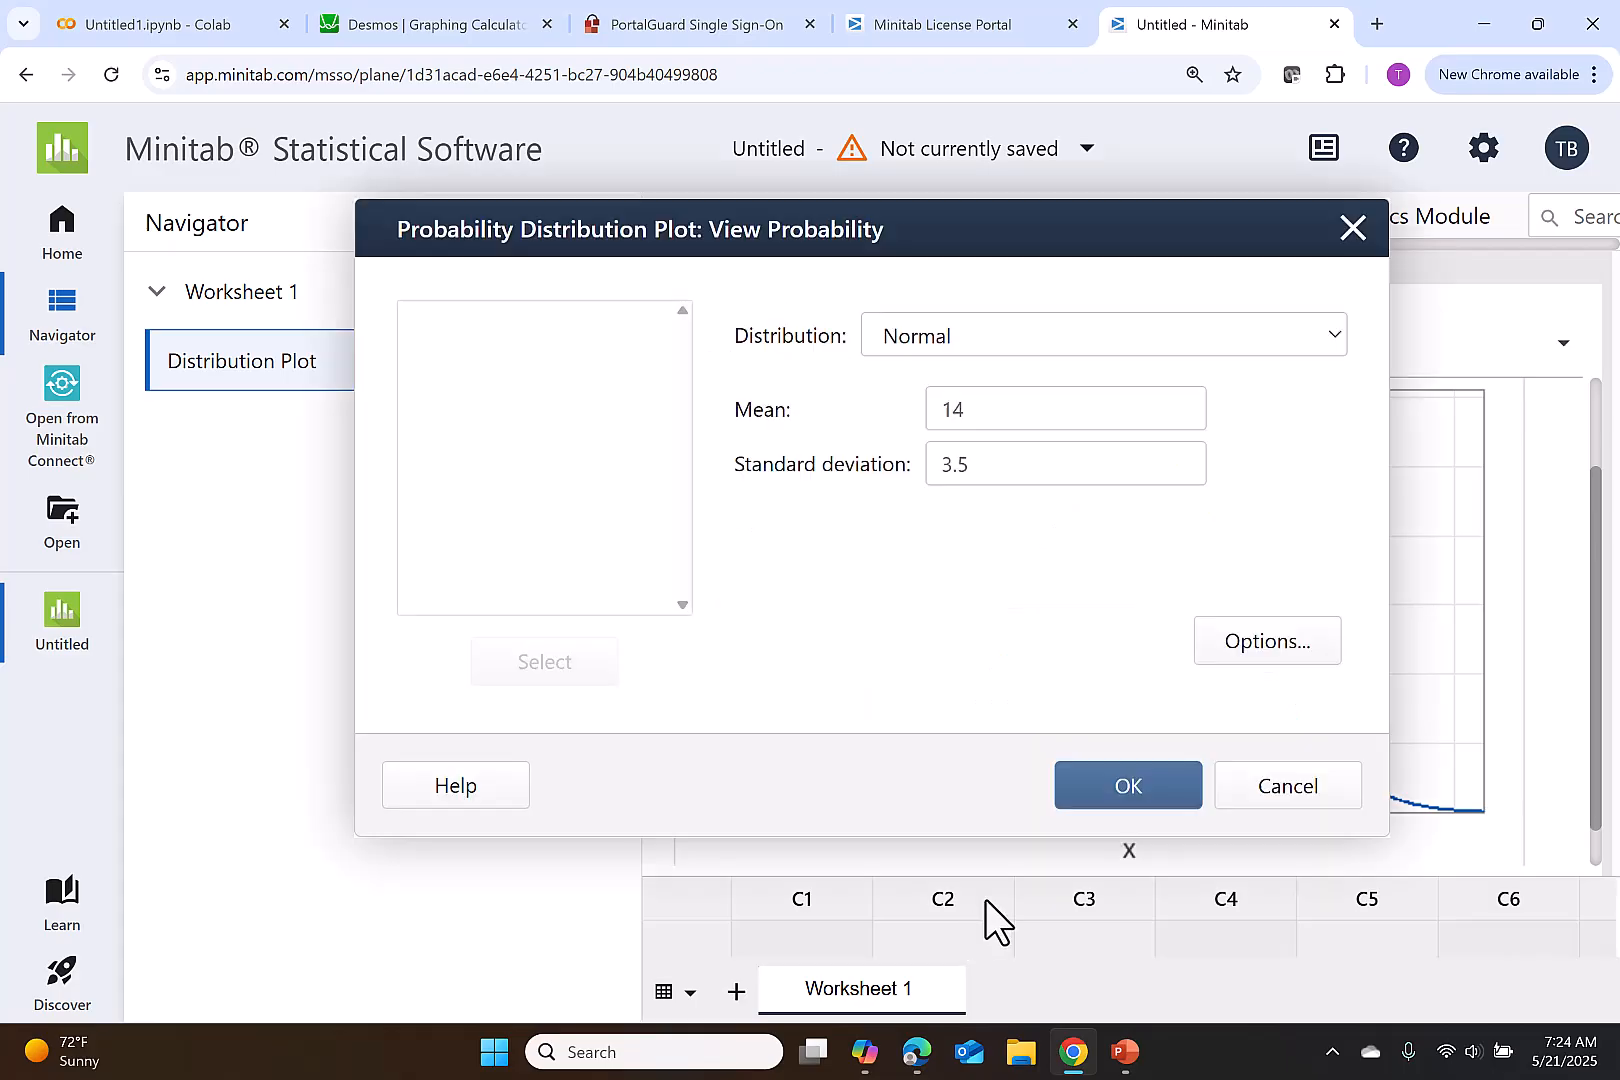
# - Shade the right tail for an x value of 22 and create the normal distribution plot
pyautogui.click(1268, 643)
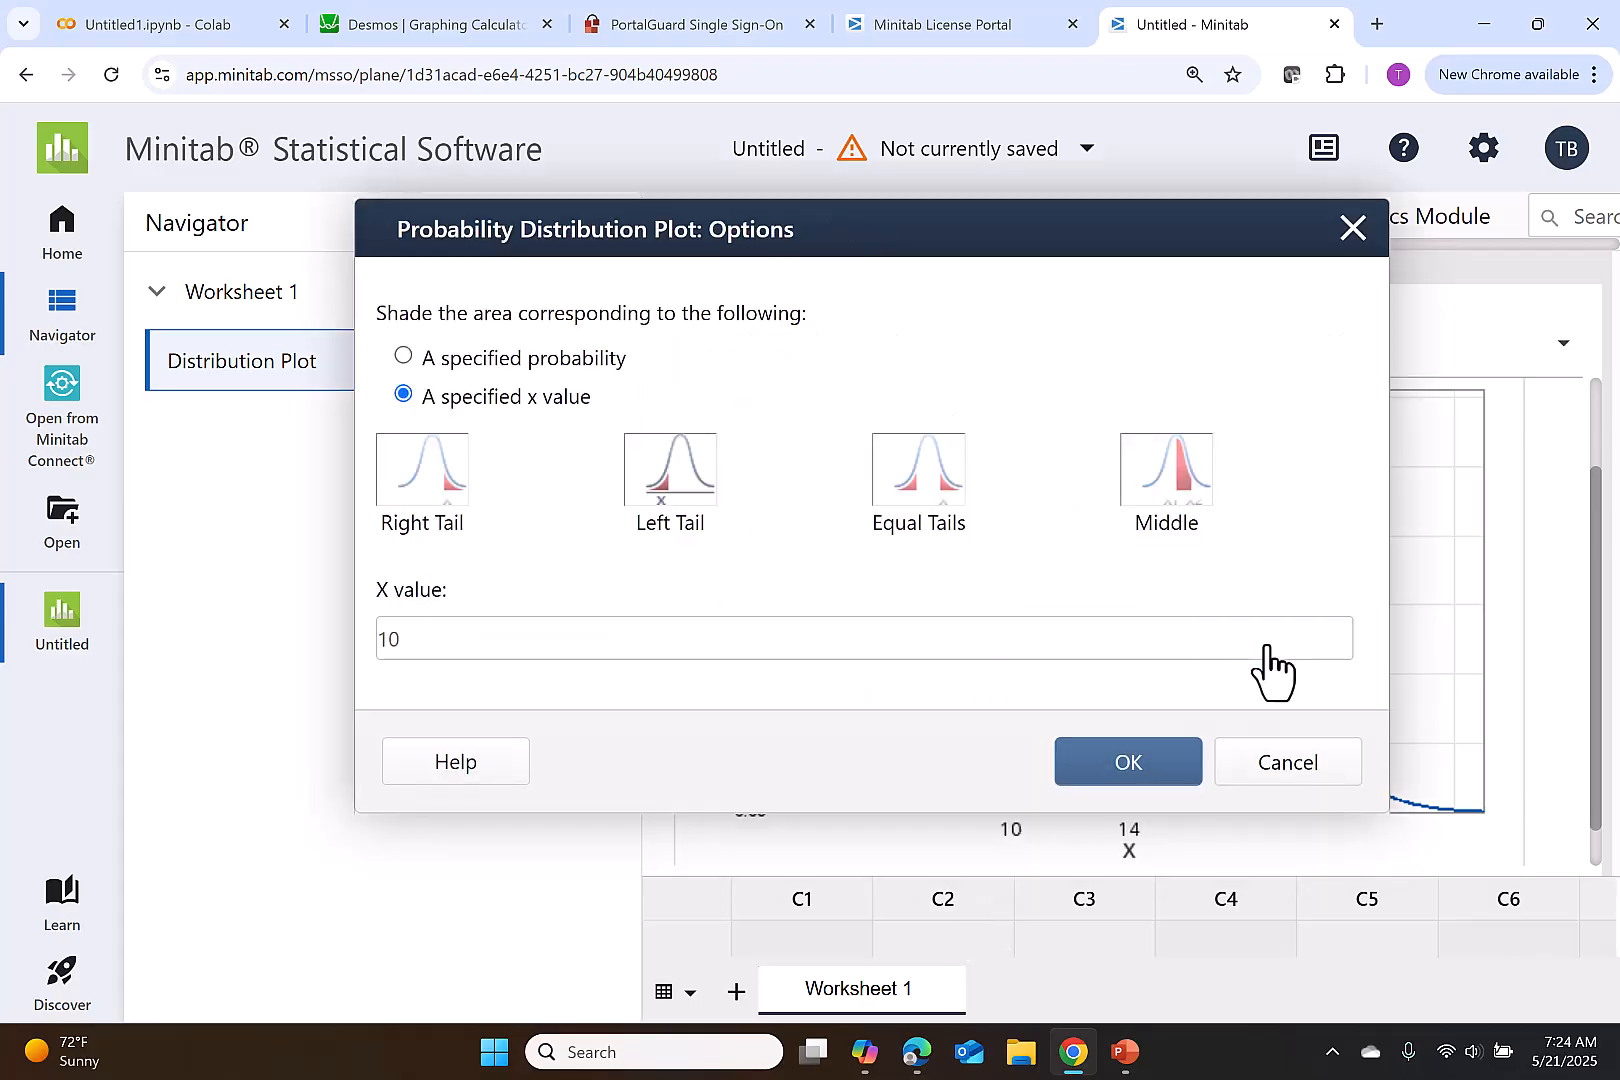
pyautogui.click(409, 495)
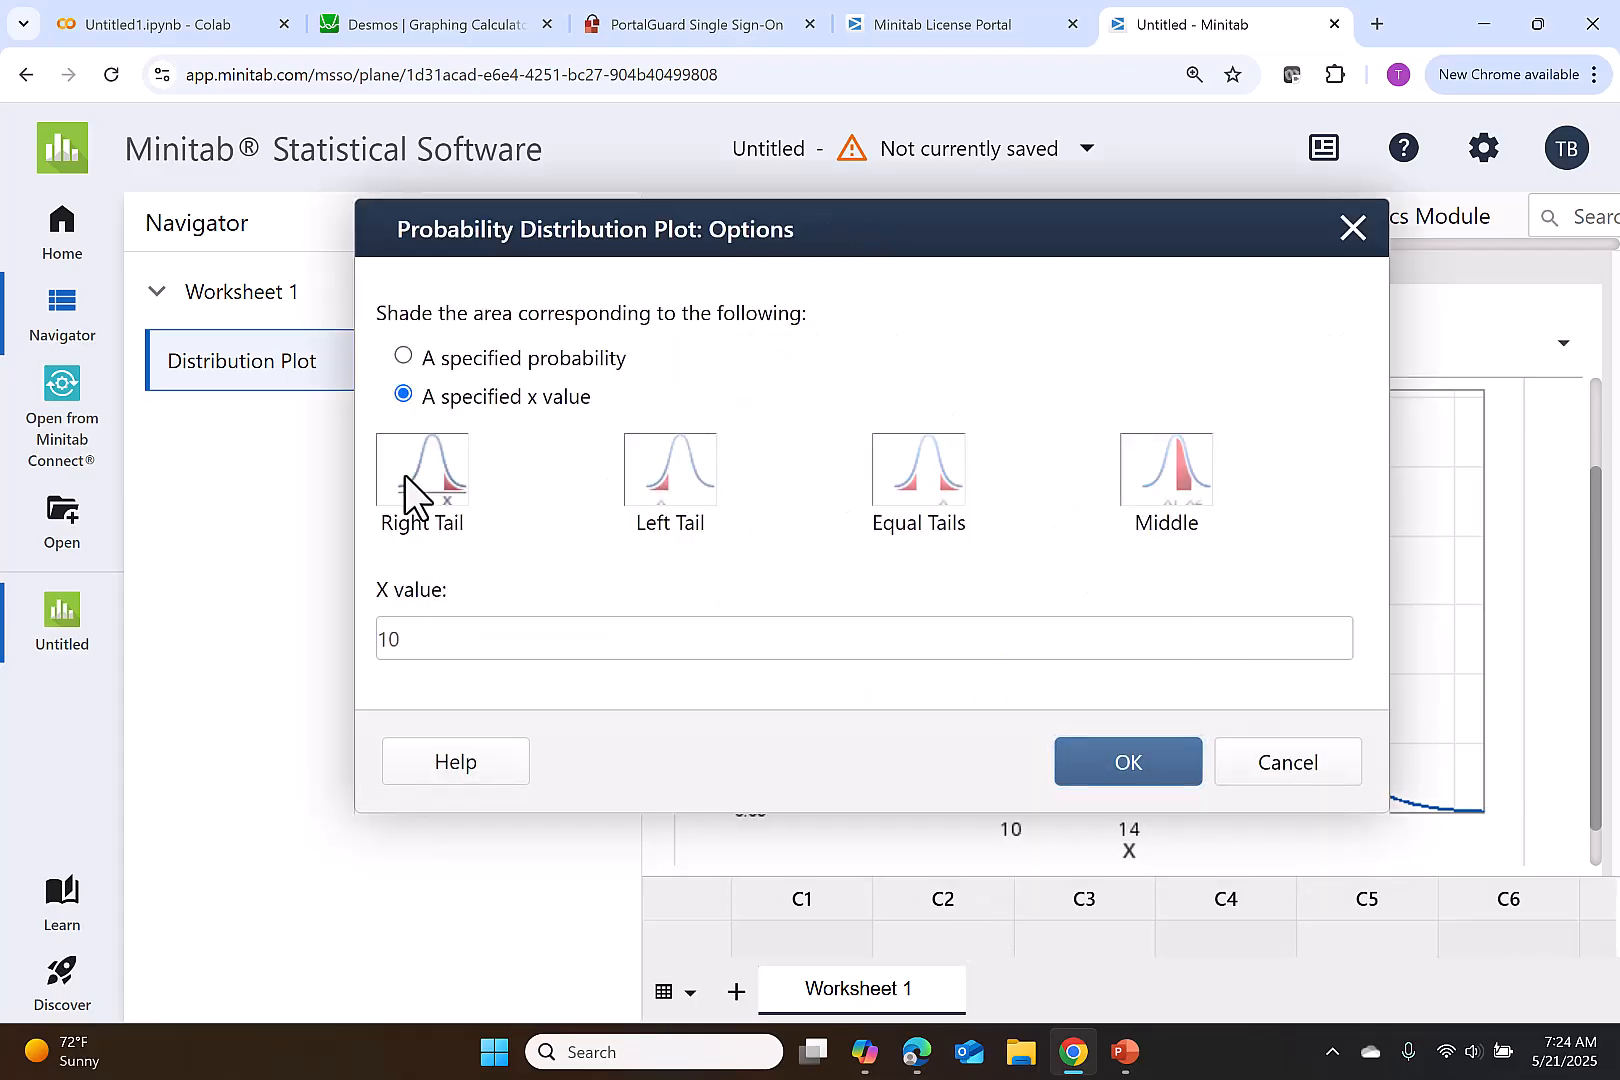
pyautogui.moveTo(430, 644); pyautogui.dragTo(378, 650)
pyautogui.write('22')
pyautogui.click(1128, 770)
pyautogui.click(1122, 790)
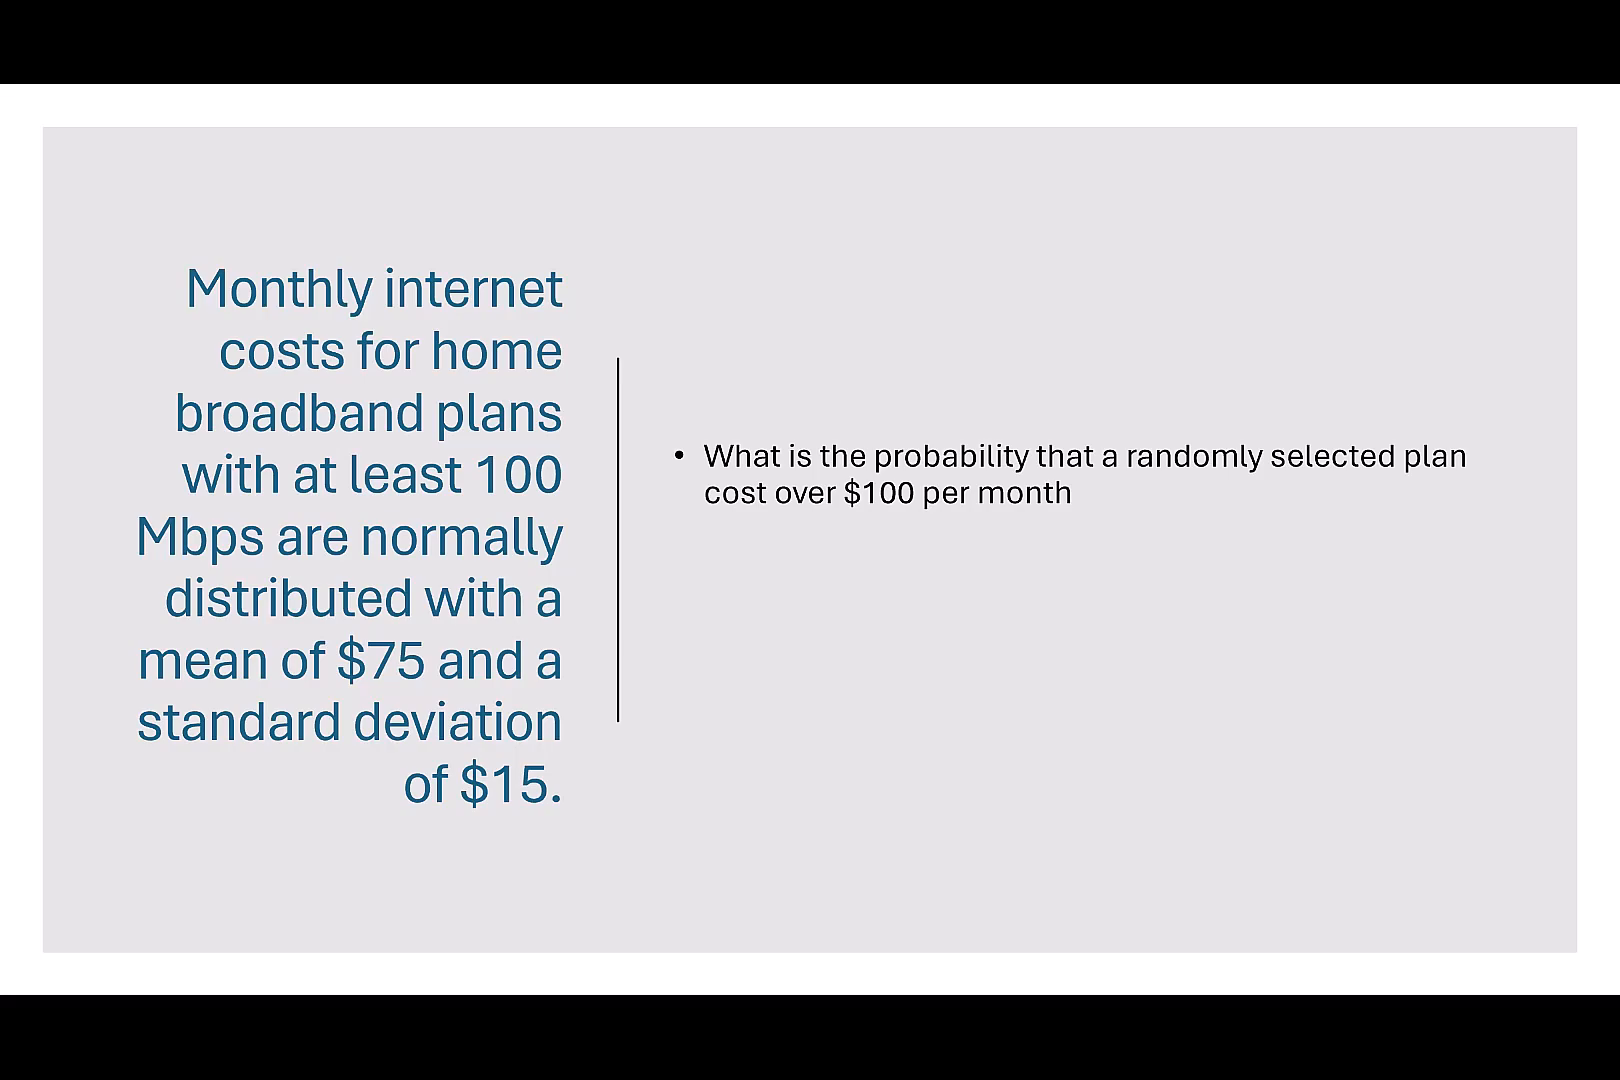
# - Reveal P(x>100) on the slide and set up a View Probability plot in Minitab with mean 75 and standard deviation 15
pyautogui.press('Right')
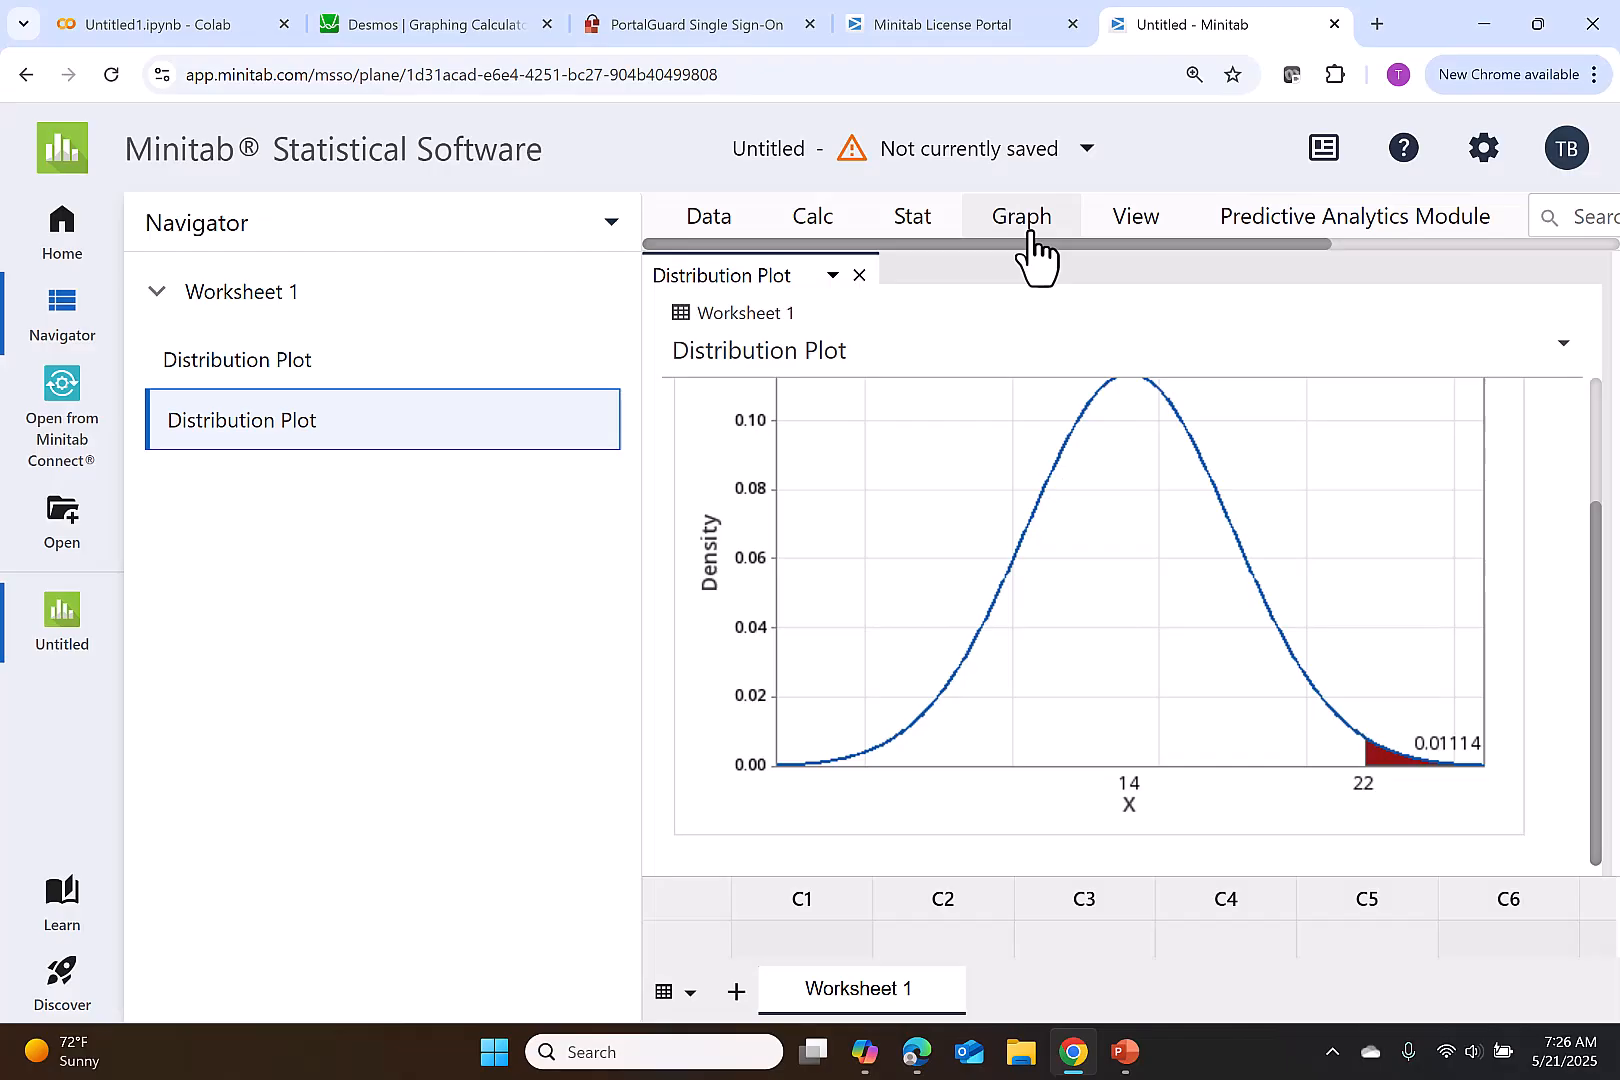
pyautogui.click(1025, 230)
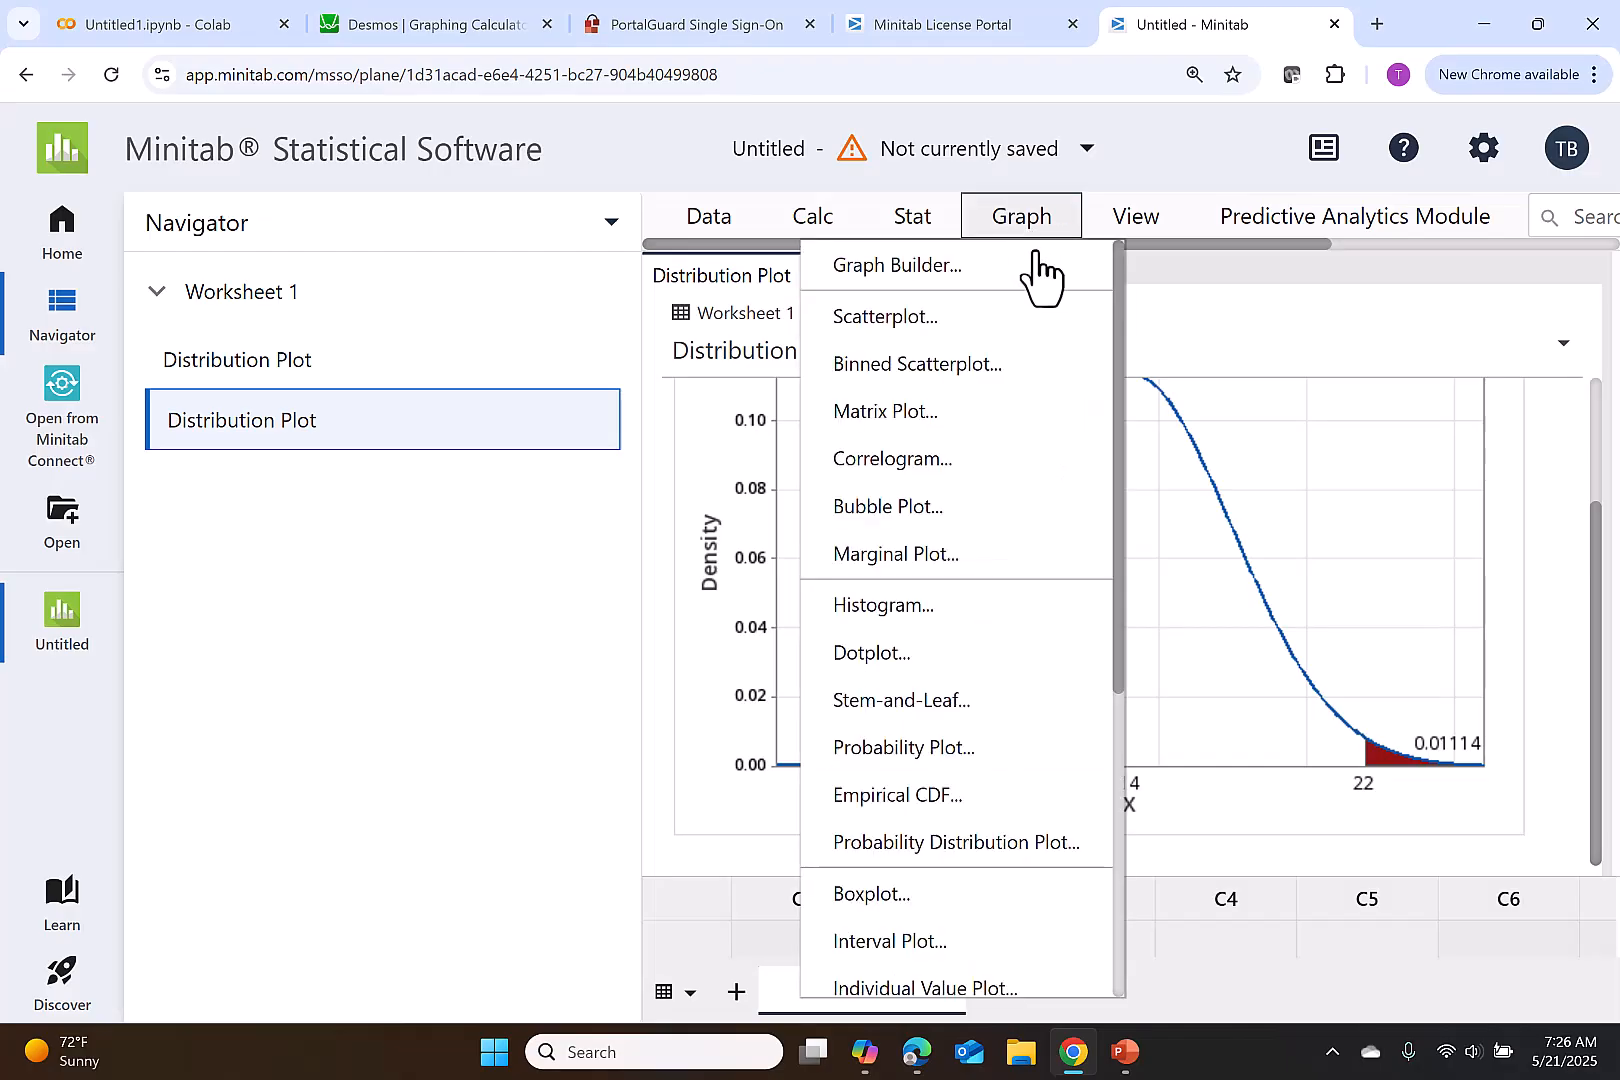
pyautogui.click(1010, 842)
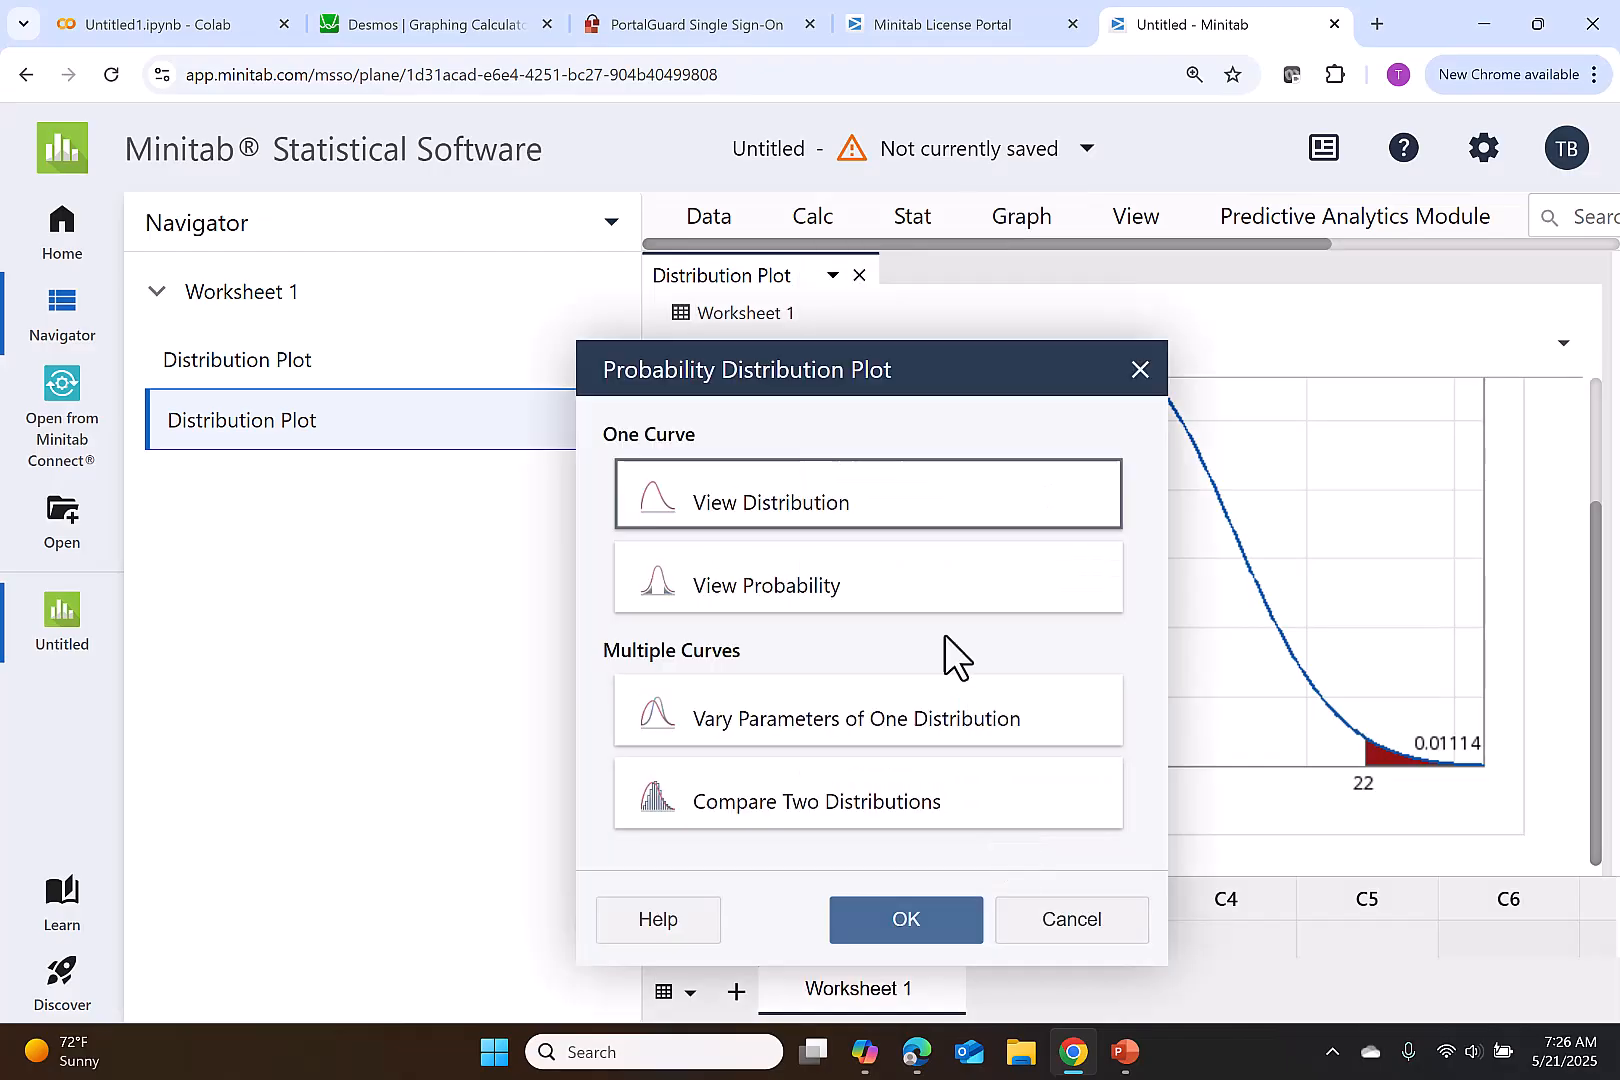
pyautogui.click(920, 600)
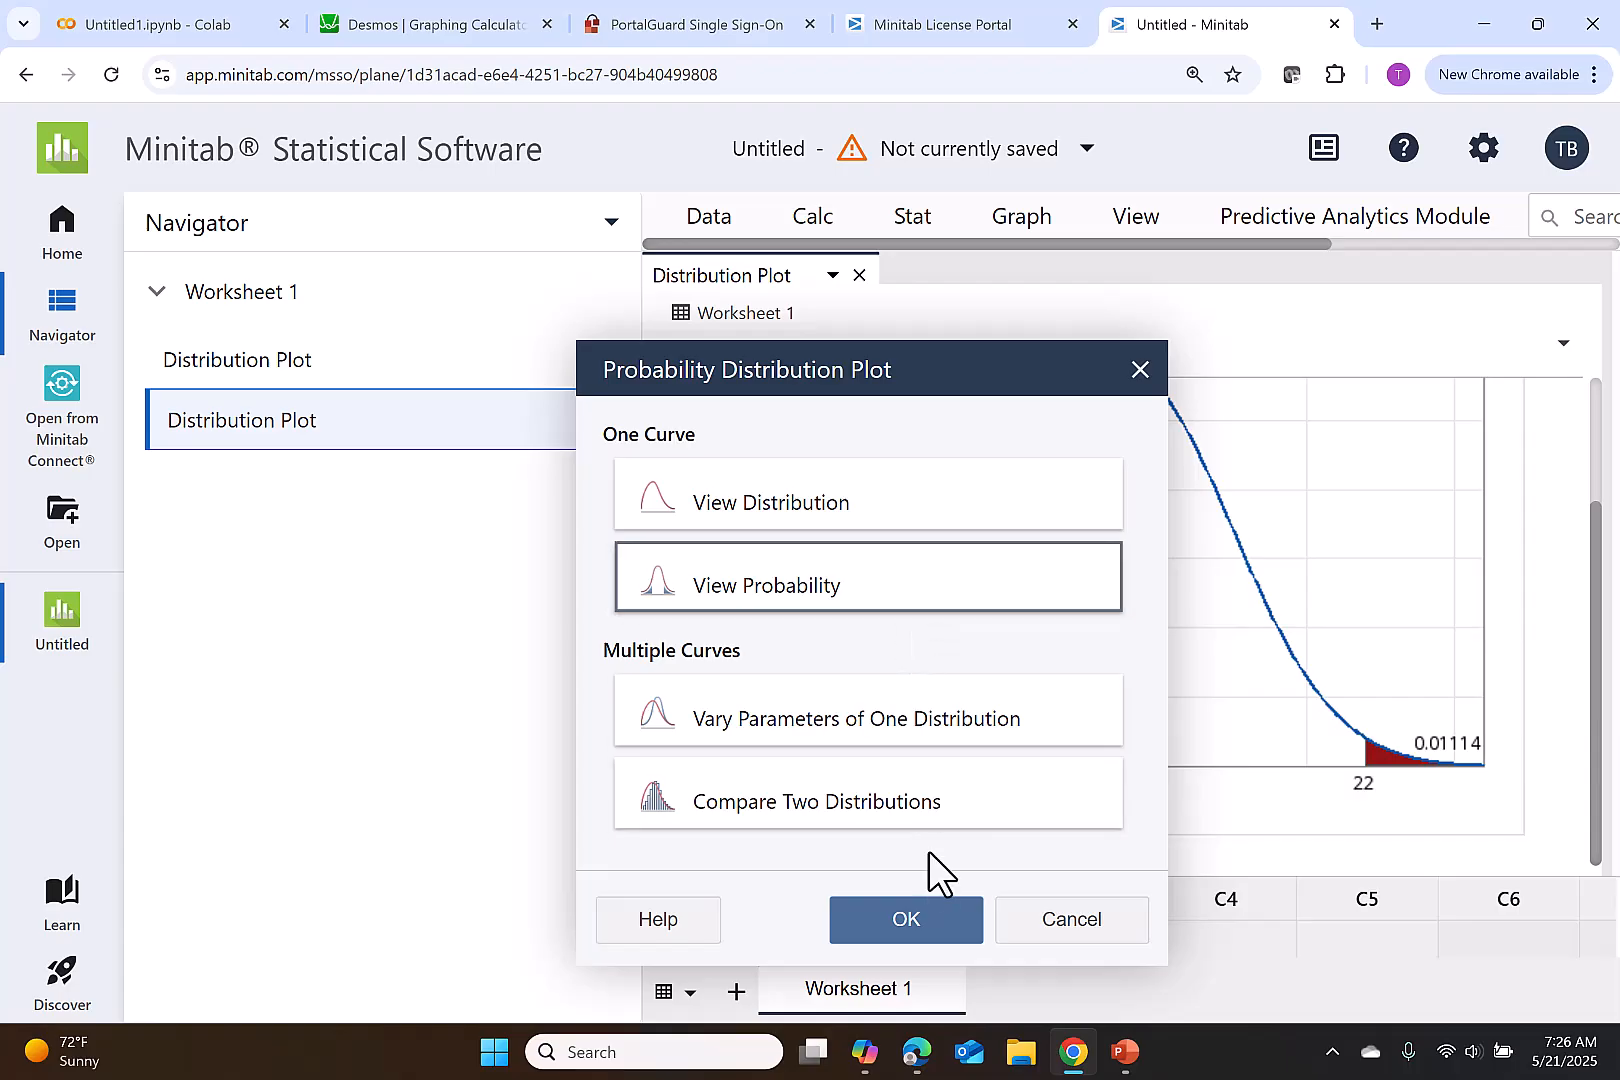
pyautogui.click(920, 920)
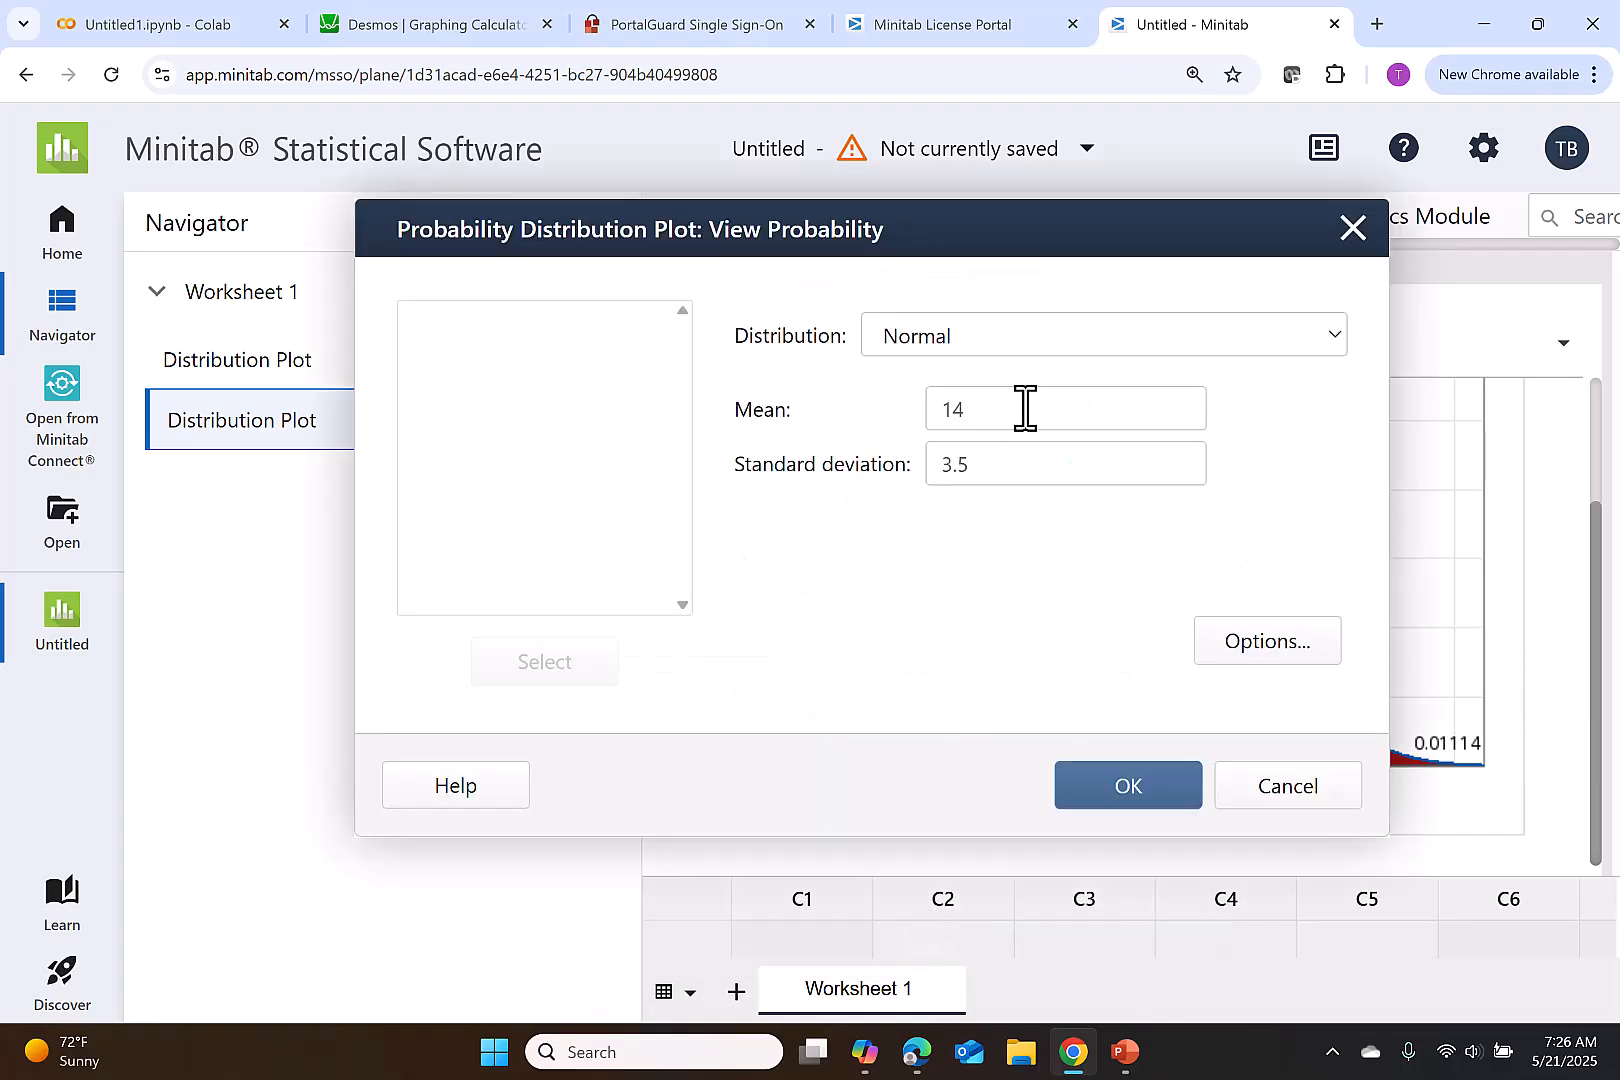
pyautogui.click(963, 408)
pyautogui.doubleClick(963, 408)
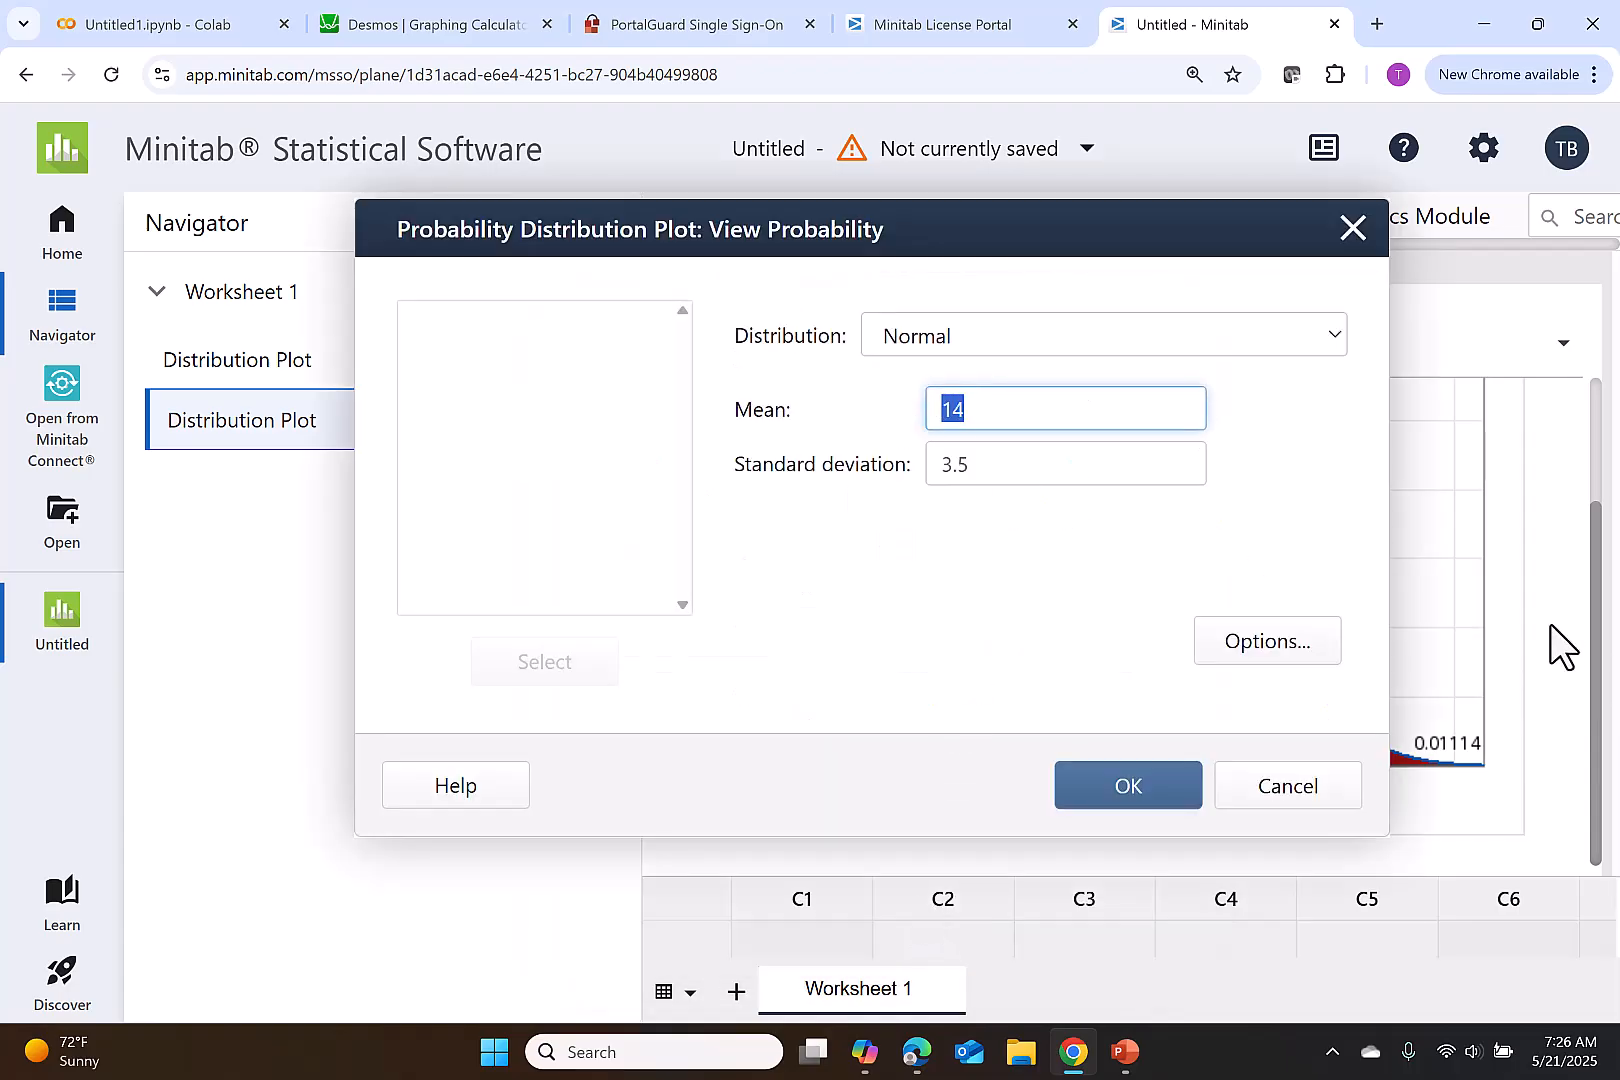
pyautogui.write('75')
pyautogui.doubleClick(991, 463)
pyautogui.write('15')
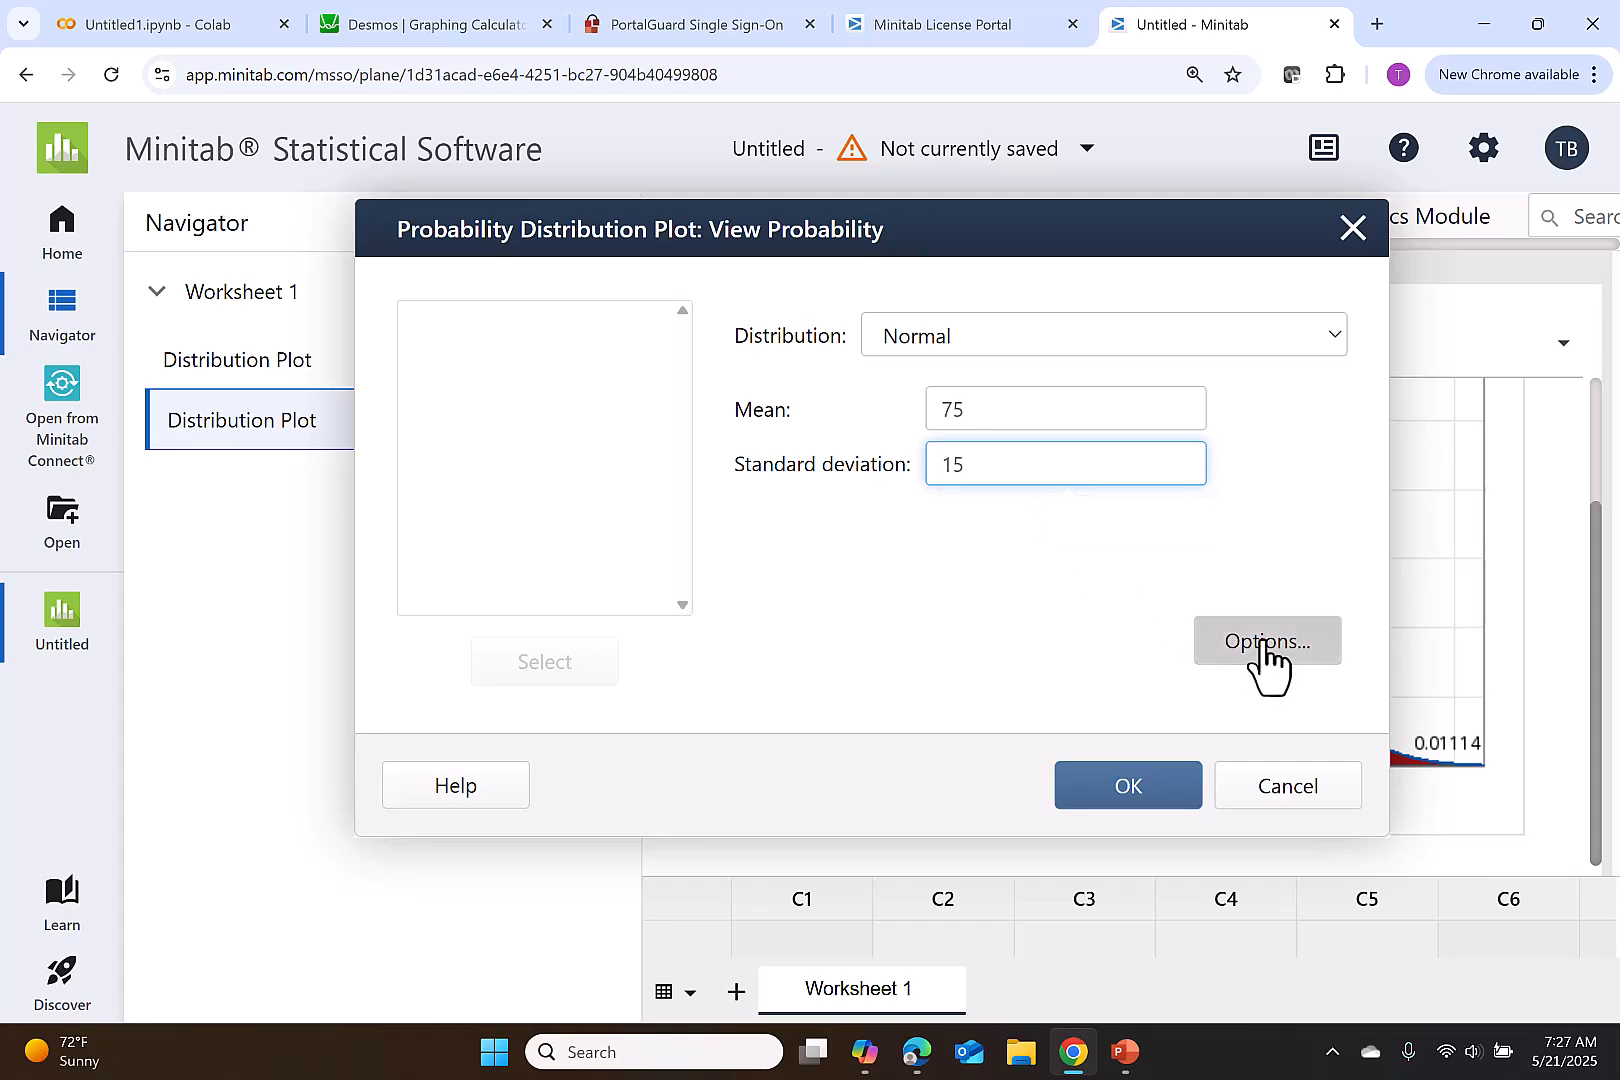
# - Shade the right tail for an x value of 100 and create the broadband cost distribution plot
pyautogui.click(1262, 652)
pyautogui.click(431, 490)
pyautogui.doubleClick(445, 644)
pyautogui.write('1')
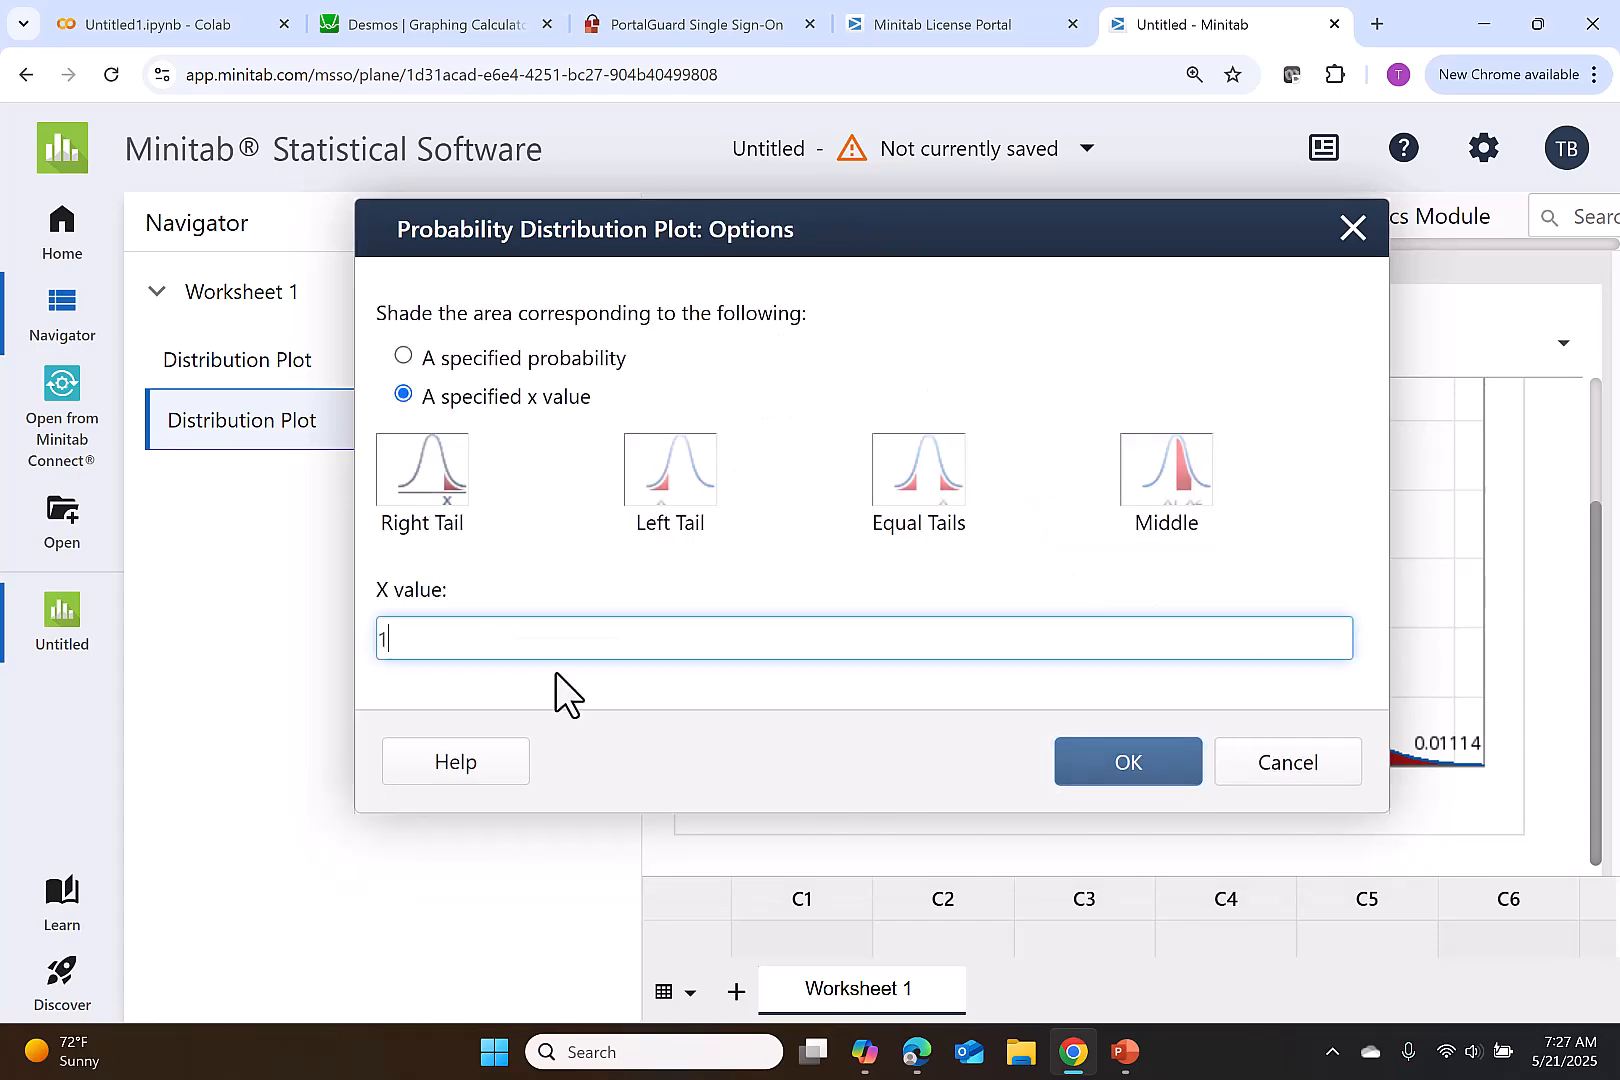
pyautogui.write('00')
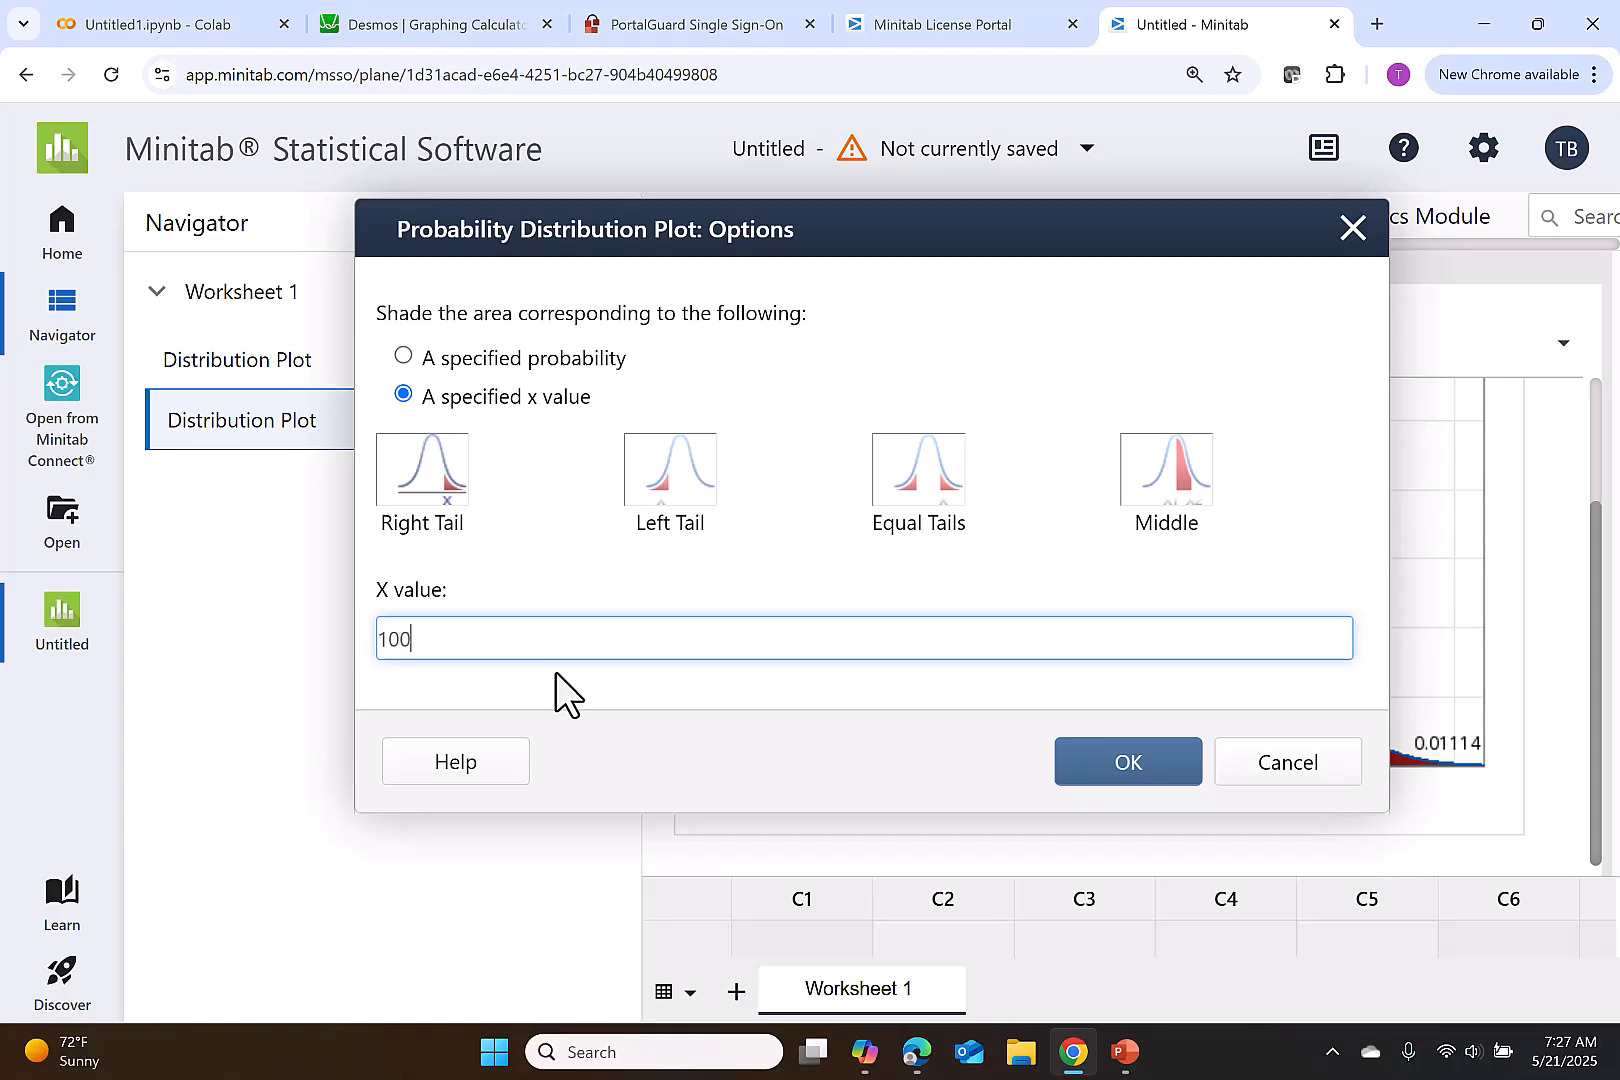
pyautogui.click(1157, 772)
pyautogui.click(1130, 795)
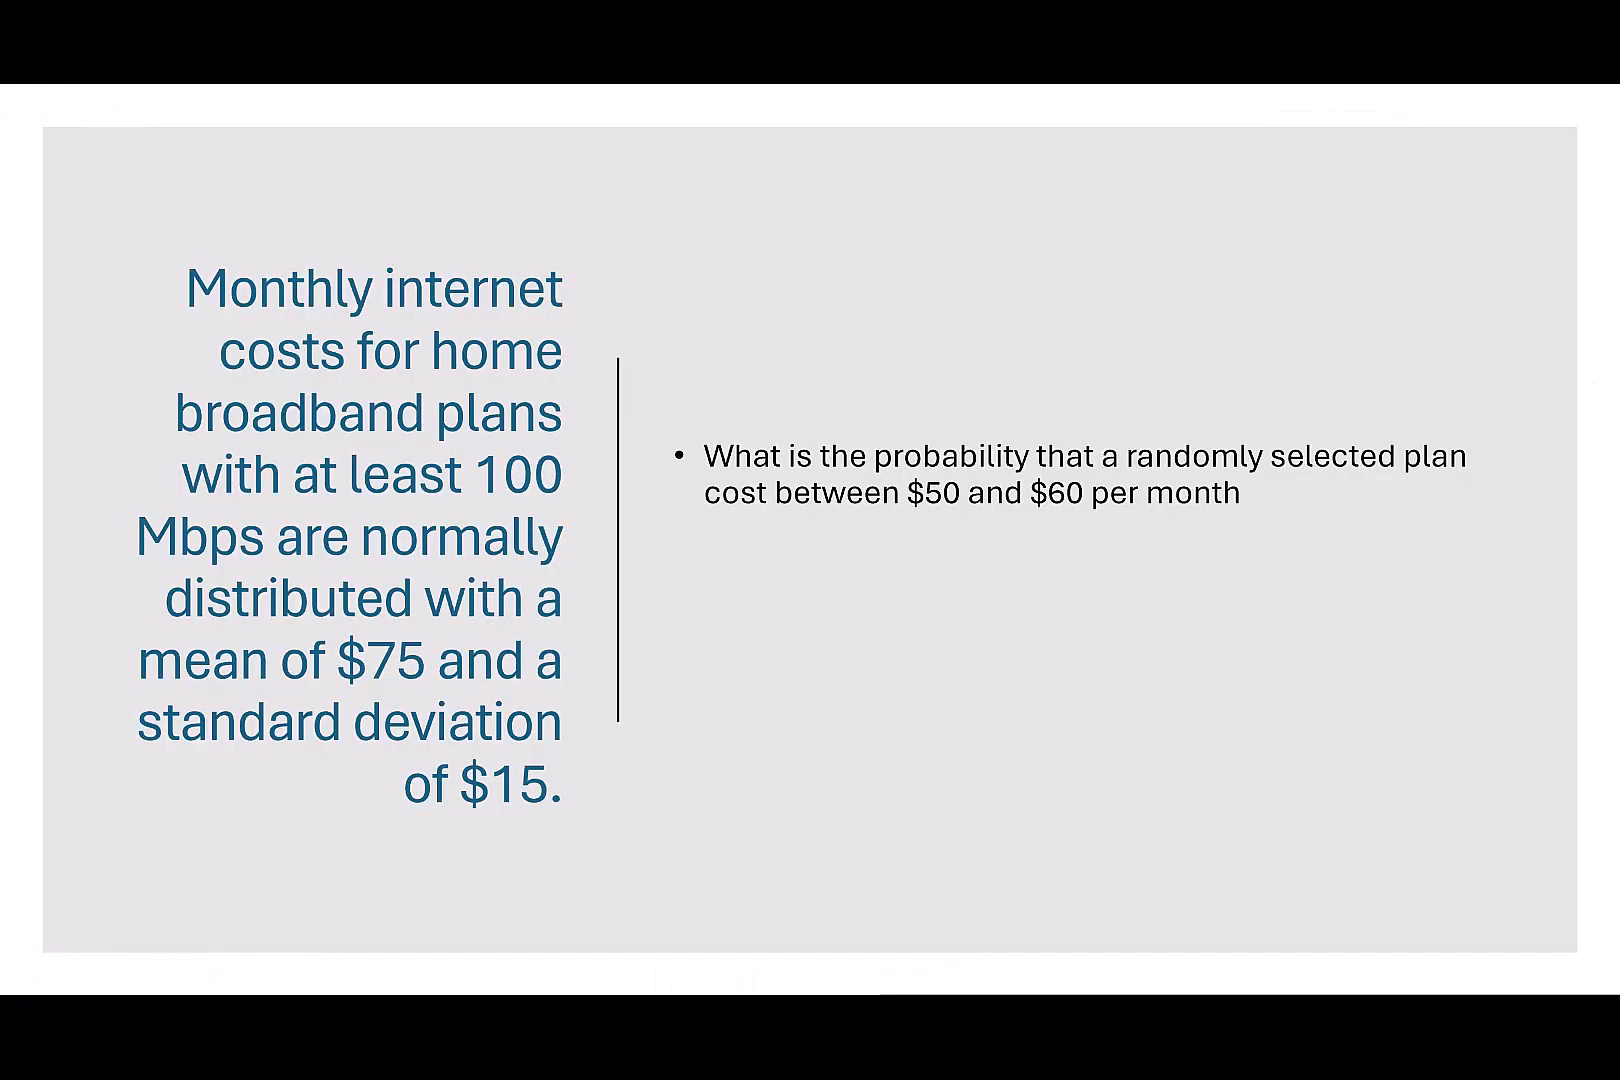
# - Advance the $50 to $60 question slide and switch to Minitab to set up another View Probability plot
pyautogui.press('Right')
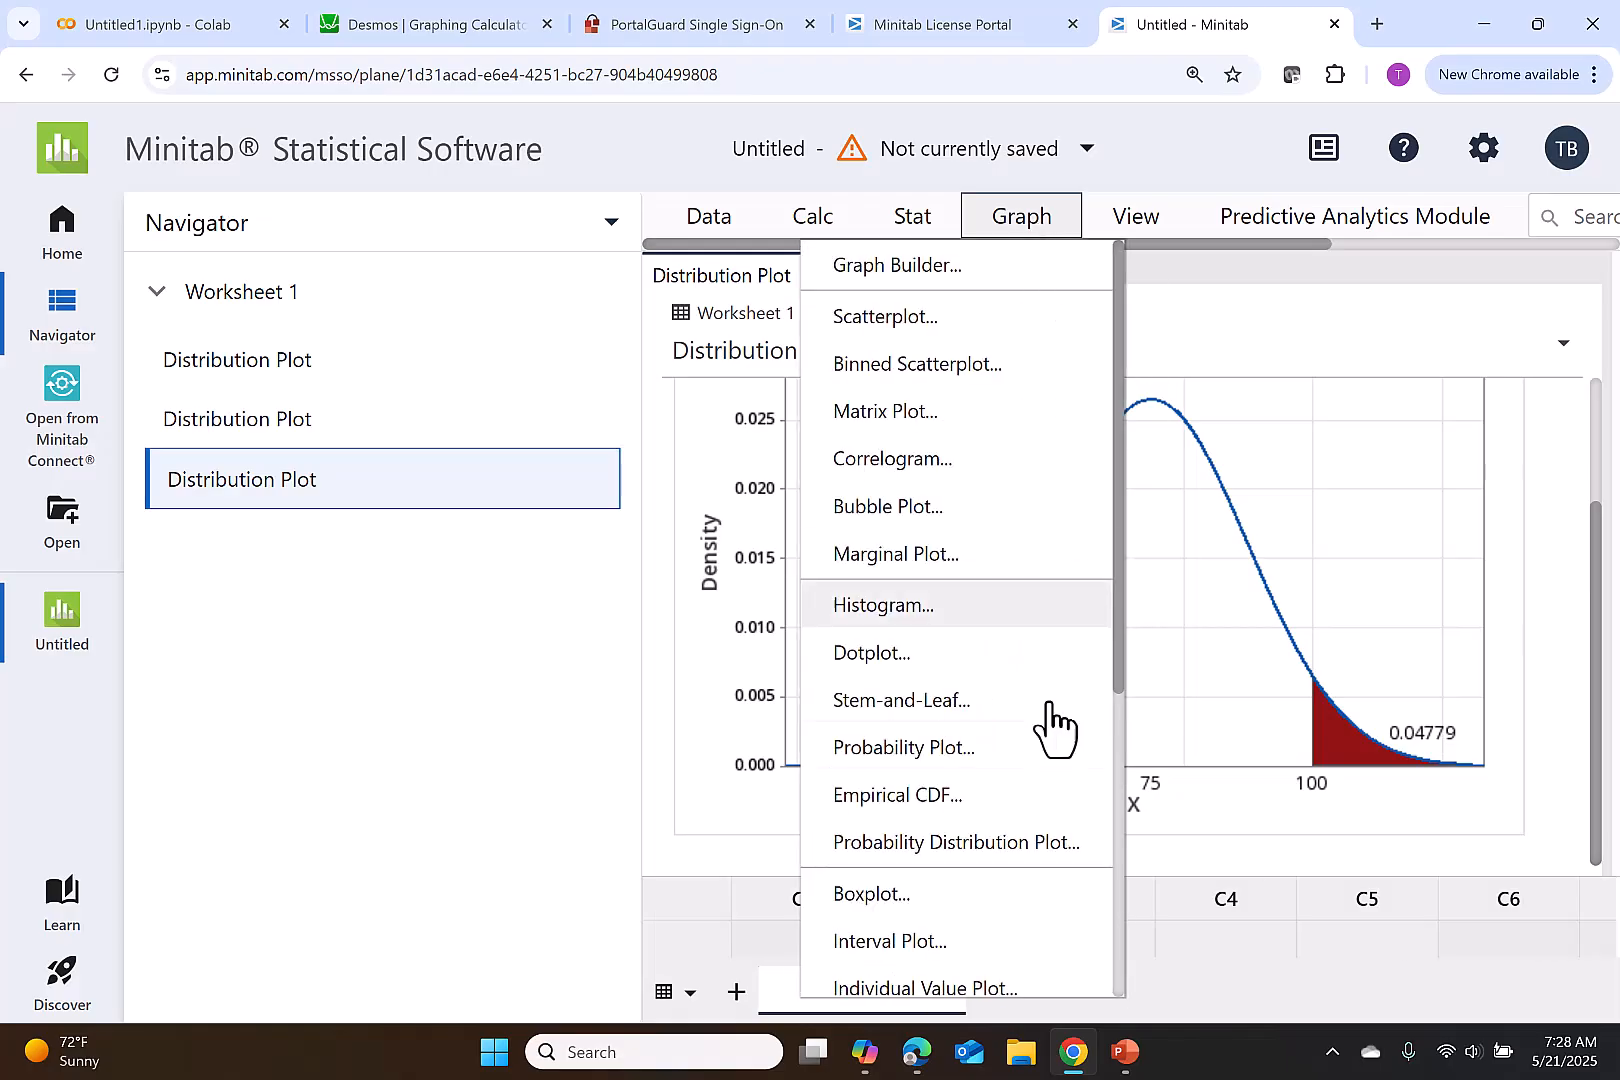
pyautogui.click(1040, 845)
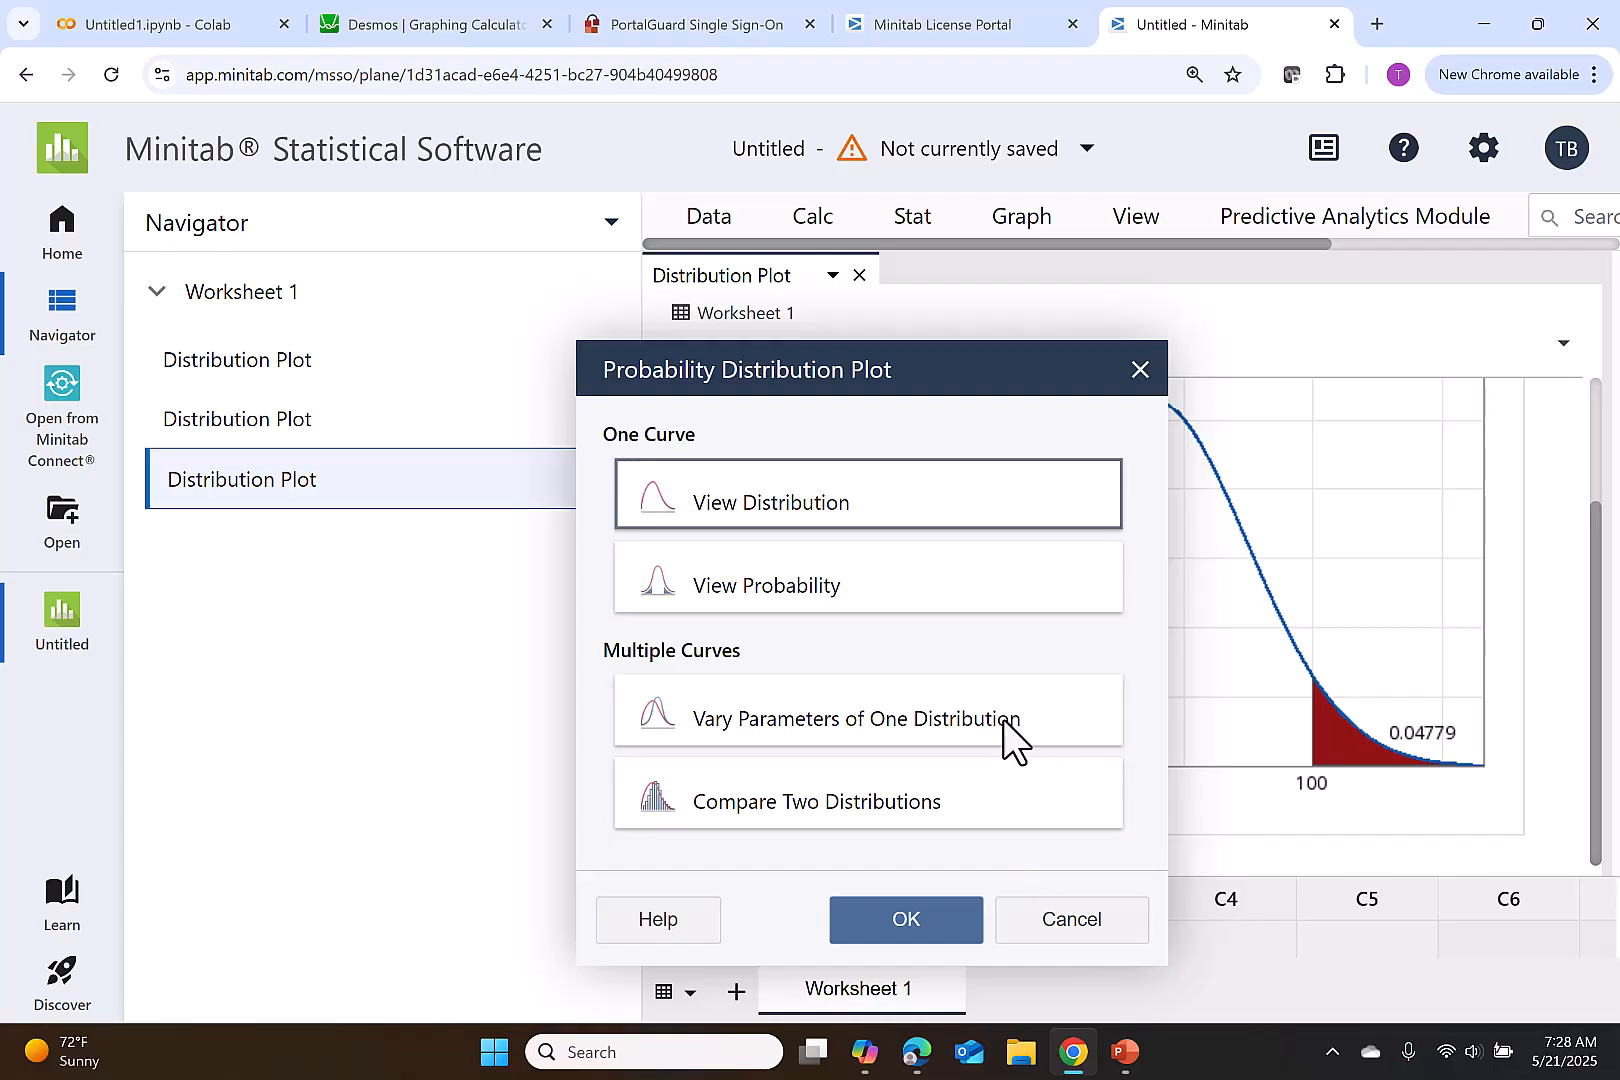
pyautogui.click(1016, 592)
pyautogui.click(960, 938)
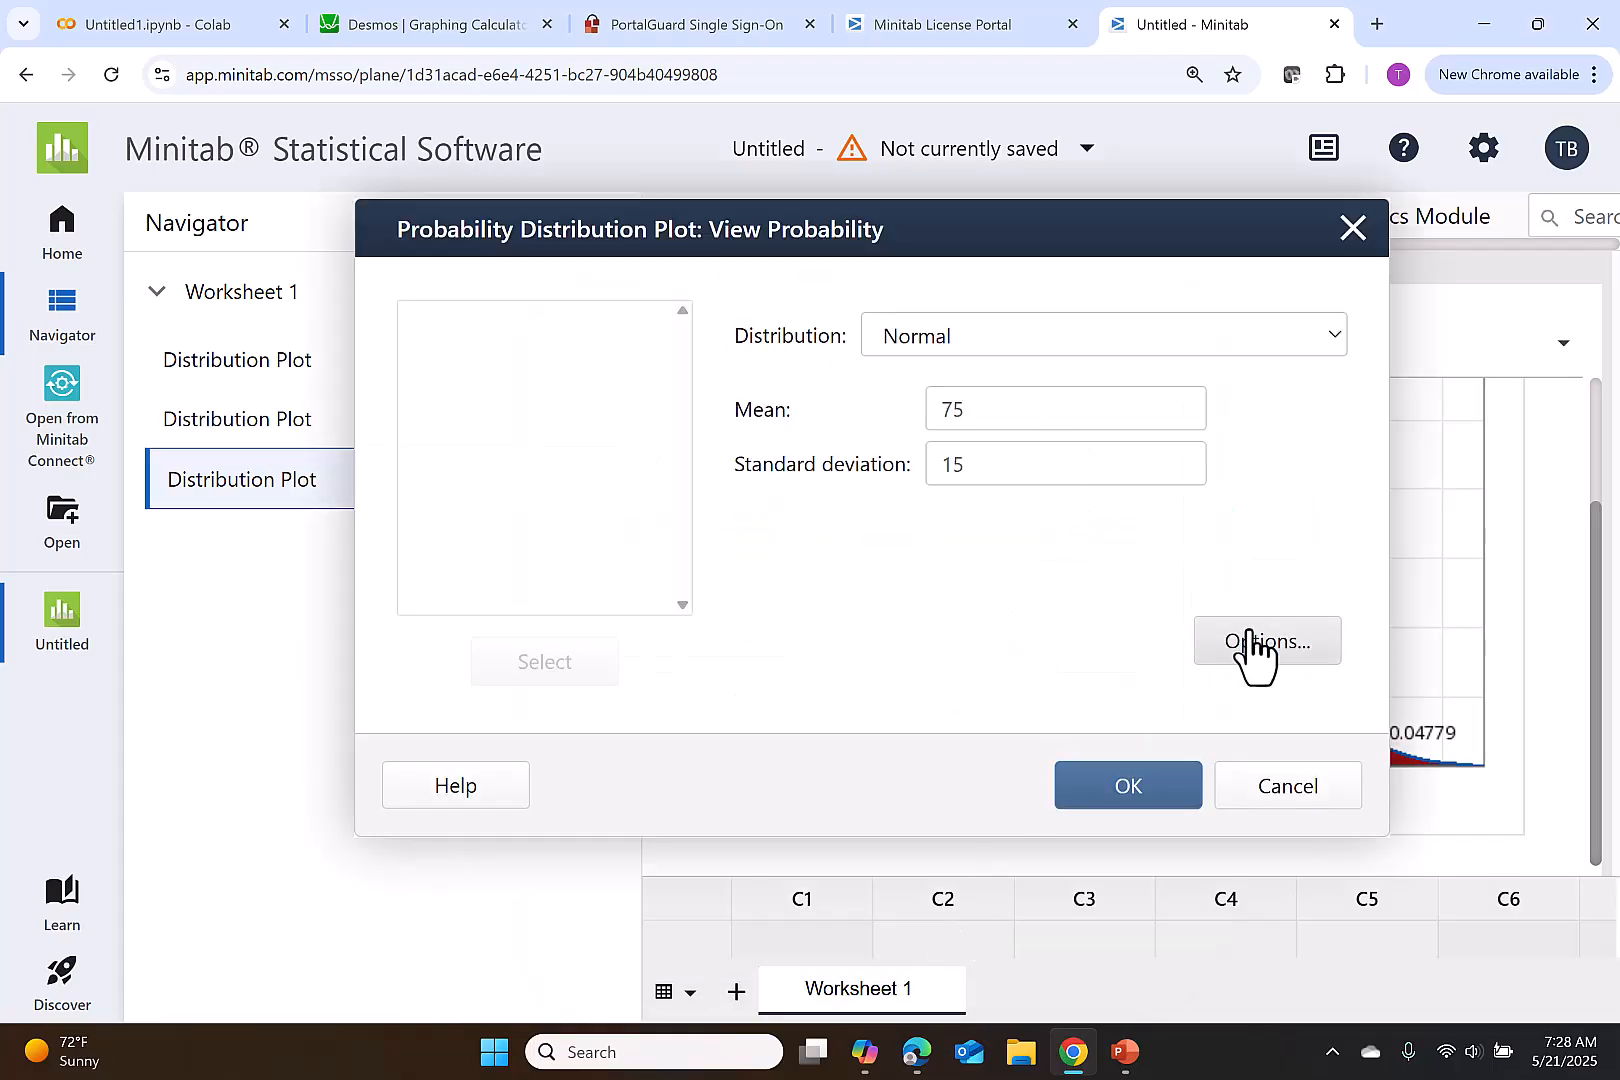
# - Shade the middle area between x values 50 and 60 and create the distribution plot
pyautogui.click(1250, 640)
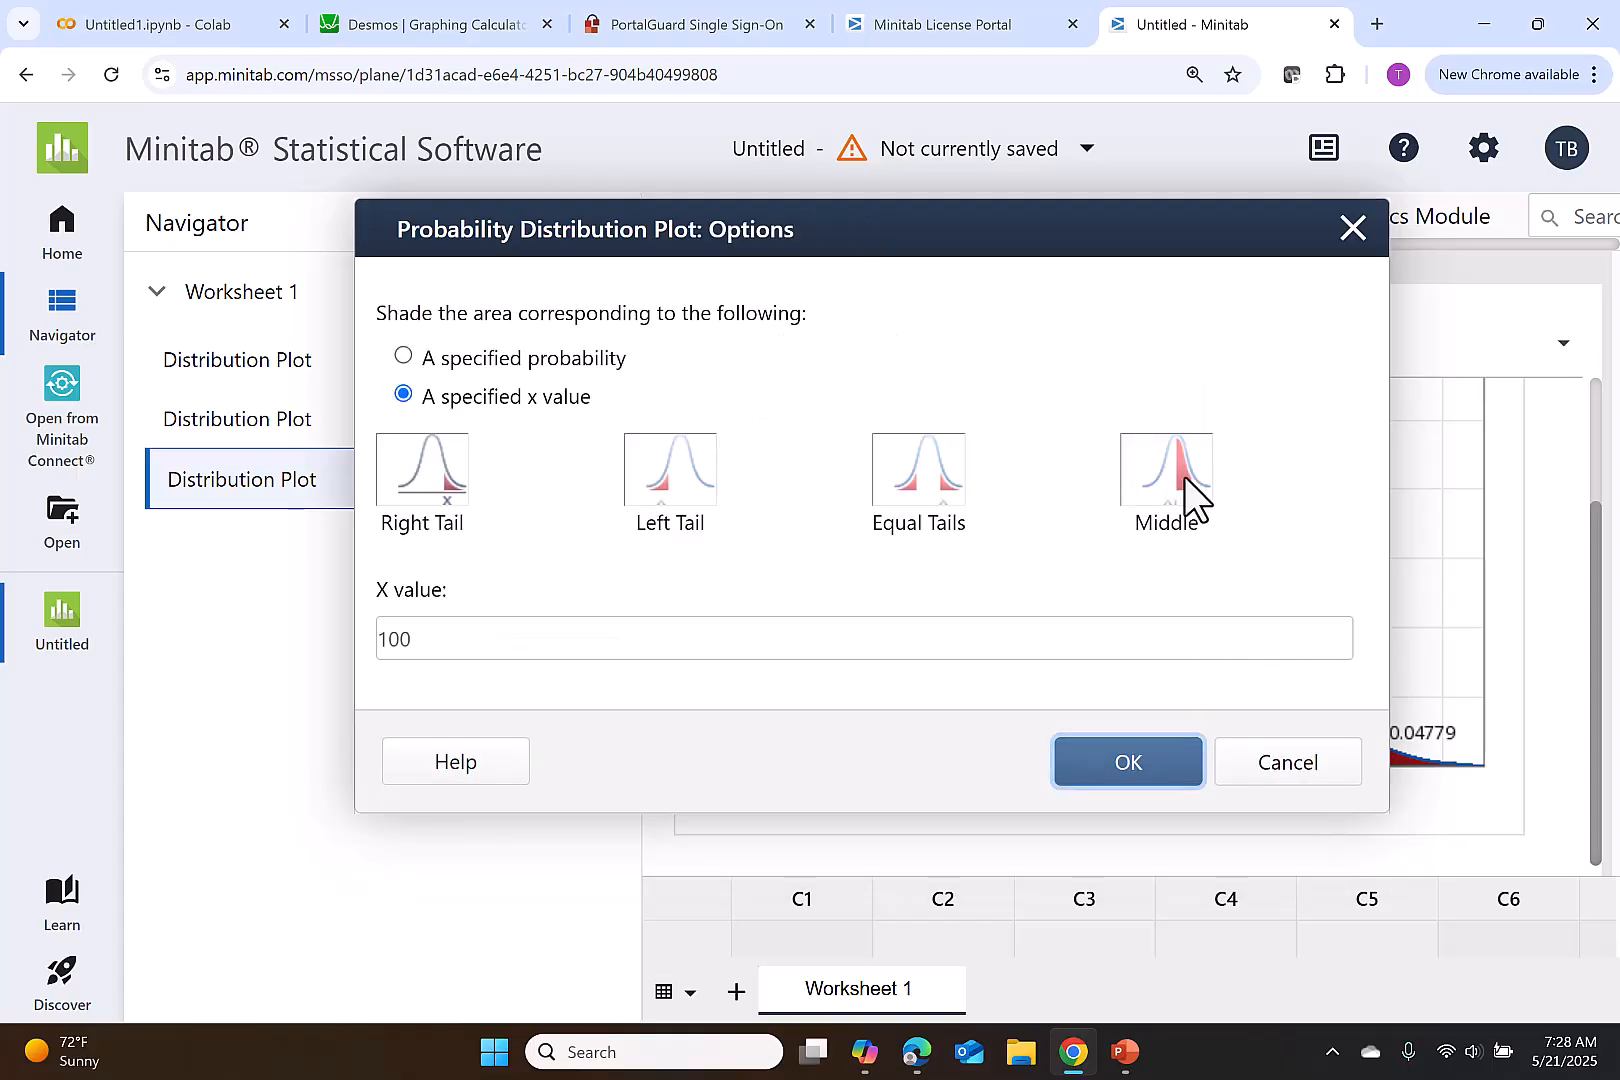
pyautogui.click(1185, 476)
pyautogui.click(546, 593)
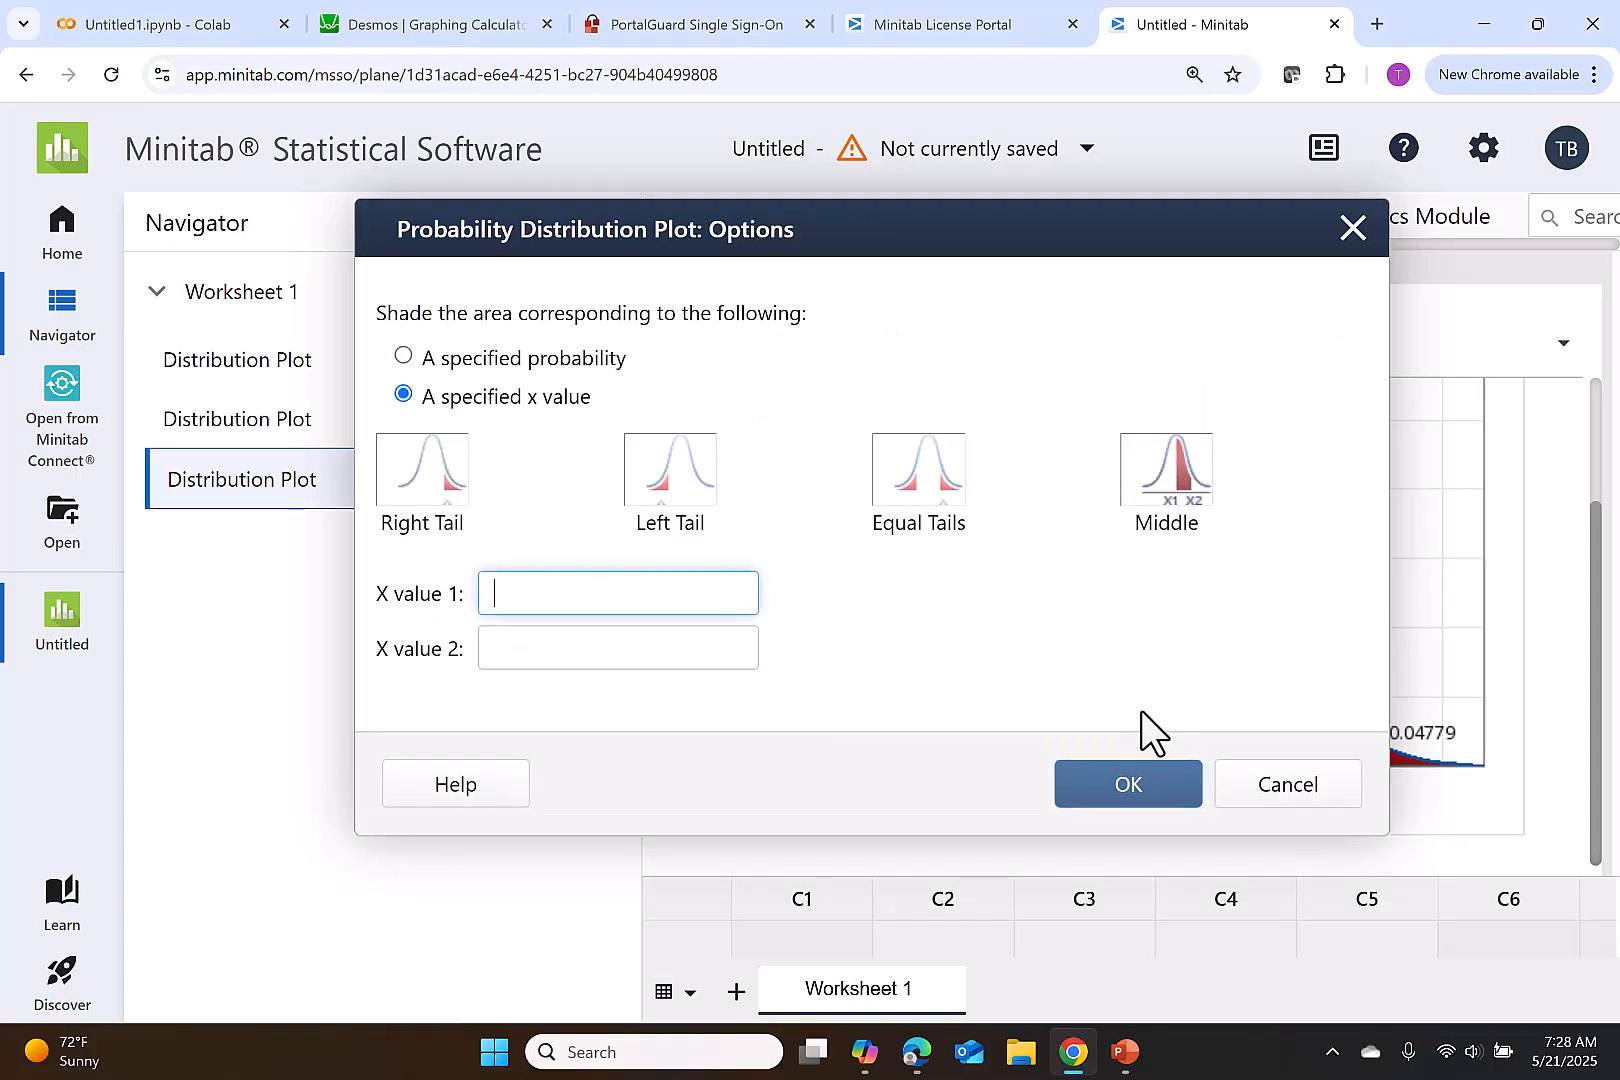
pyautogui.write('50')
pyautogui.click(633, 651)
pyautogui.write('60')
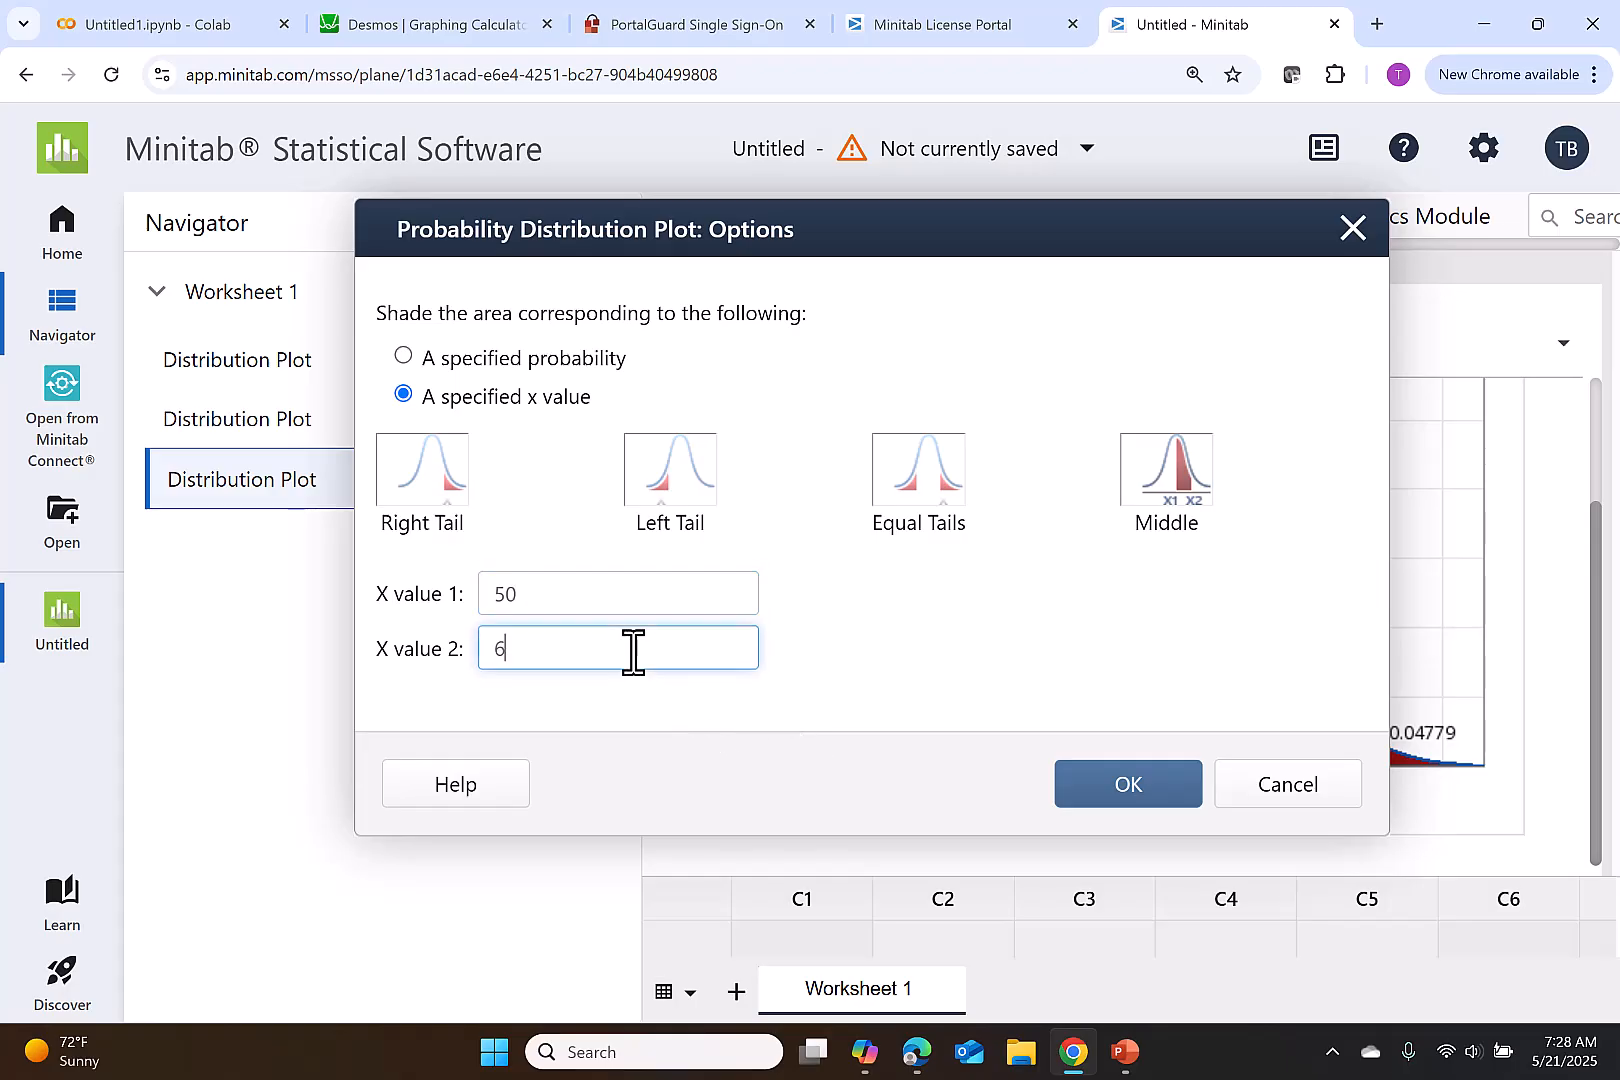
pyautogui.click(1115, 795)
pyautogui.click(1116, 790)
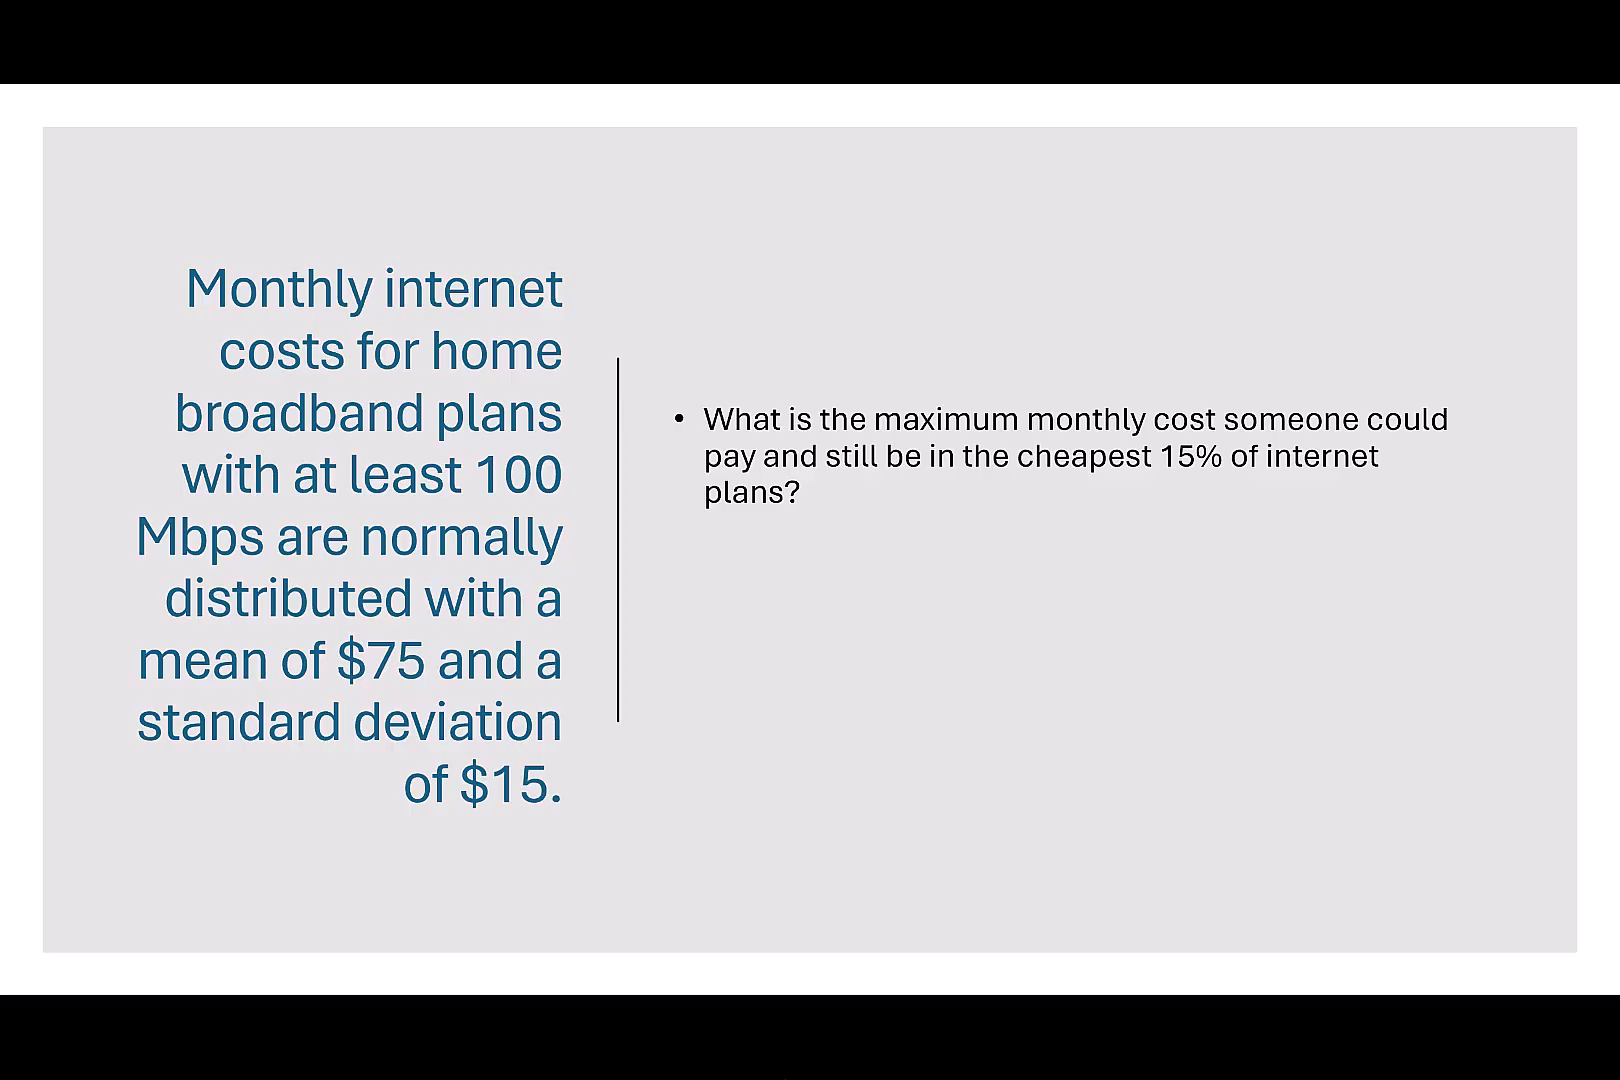
# - Advance the cheapest 15% question slide and switch to Minitab to set up a new View Probability plot
pyautogui.press('Right')
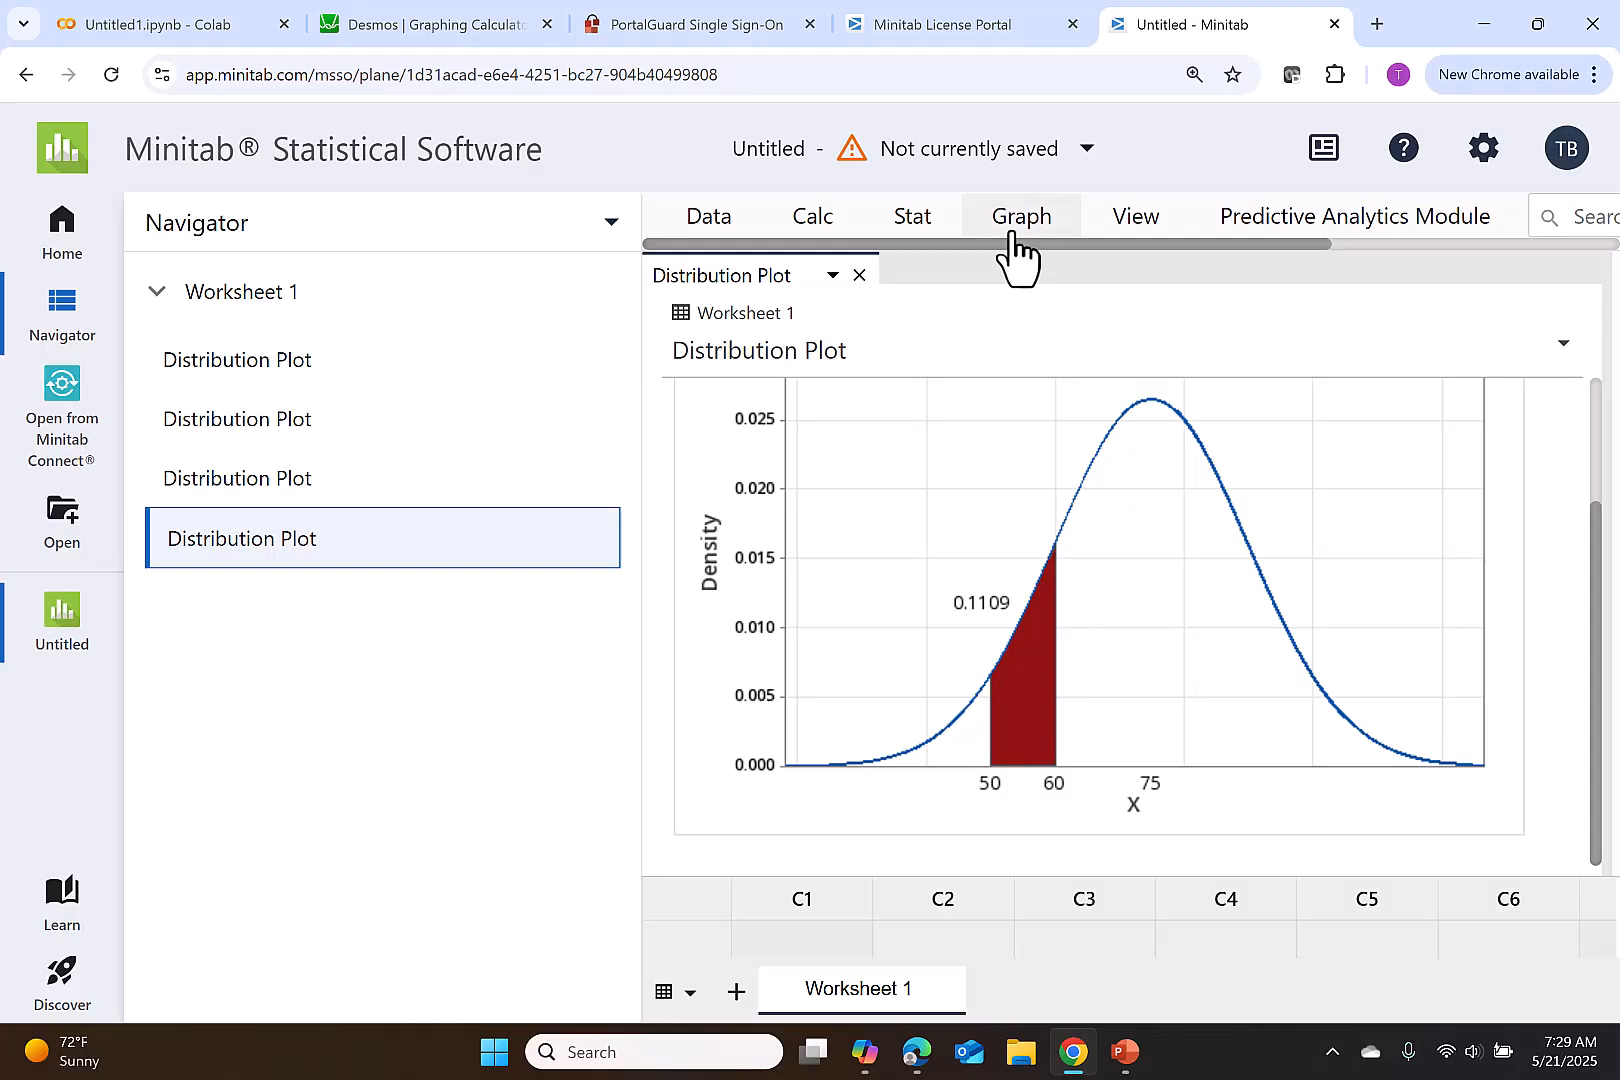
pyautogui.click(1012, 233)
pyautogui.click(977, 842)
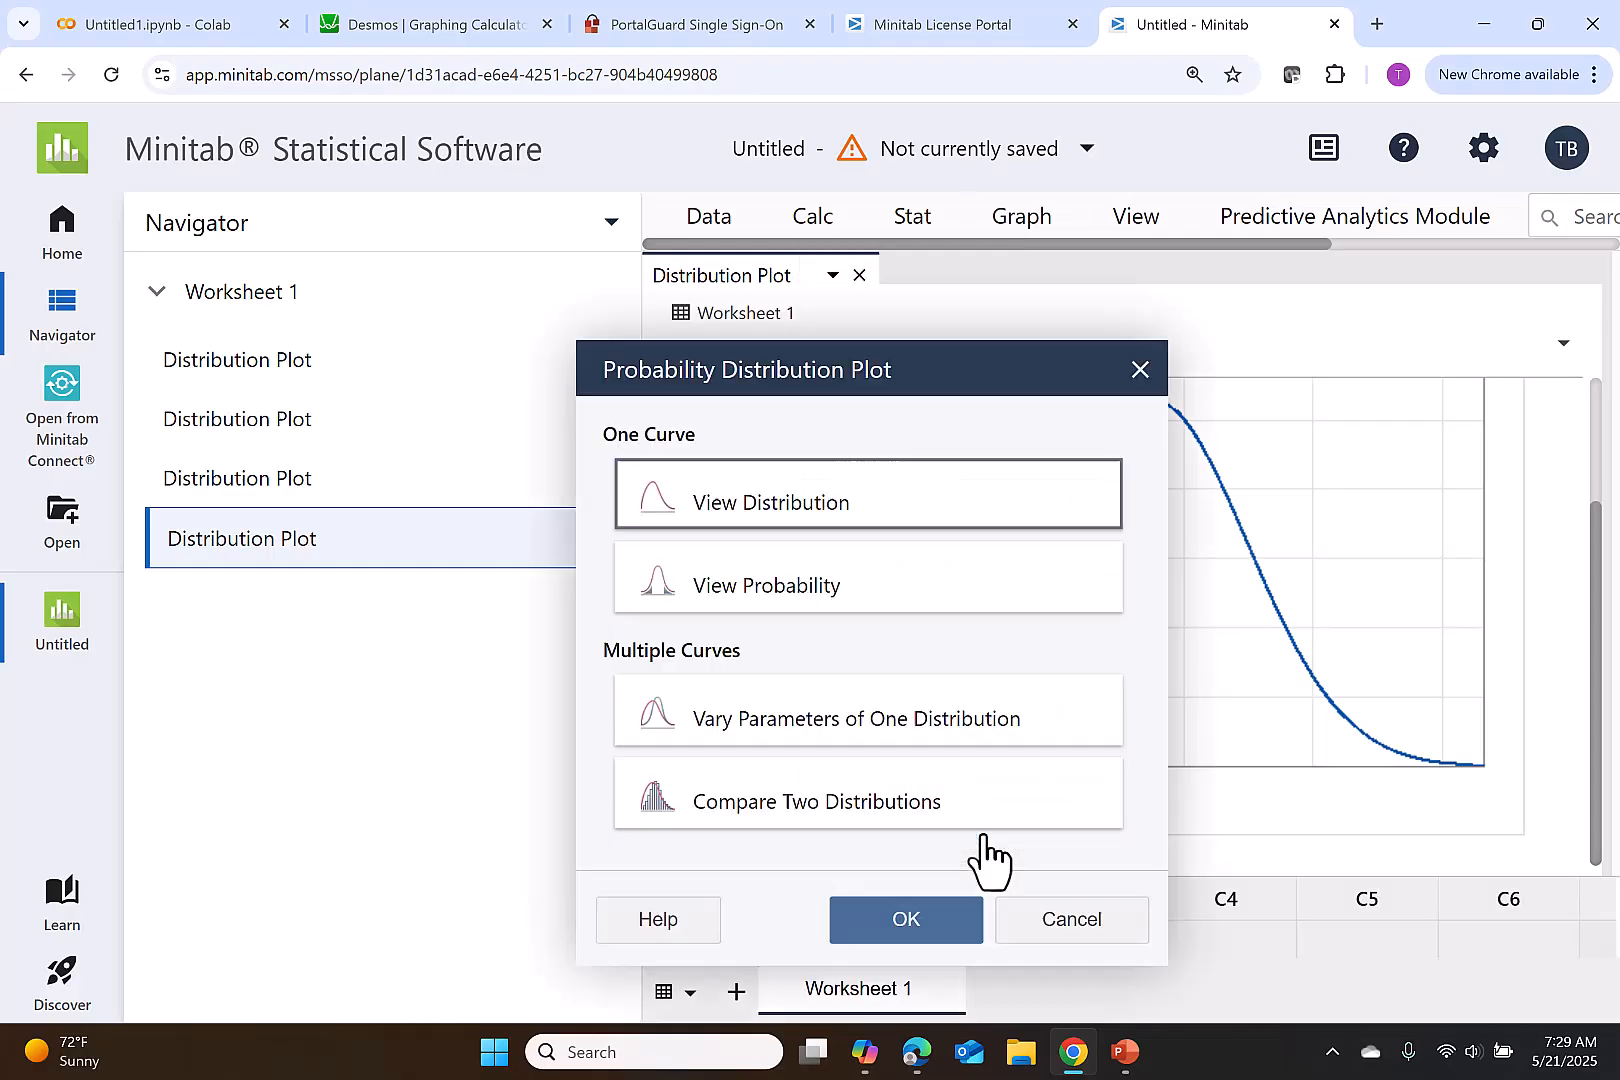
pyautogui.click(958, 608)
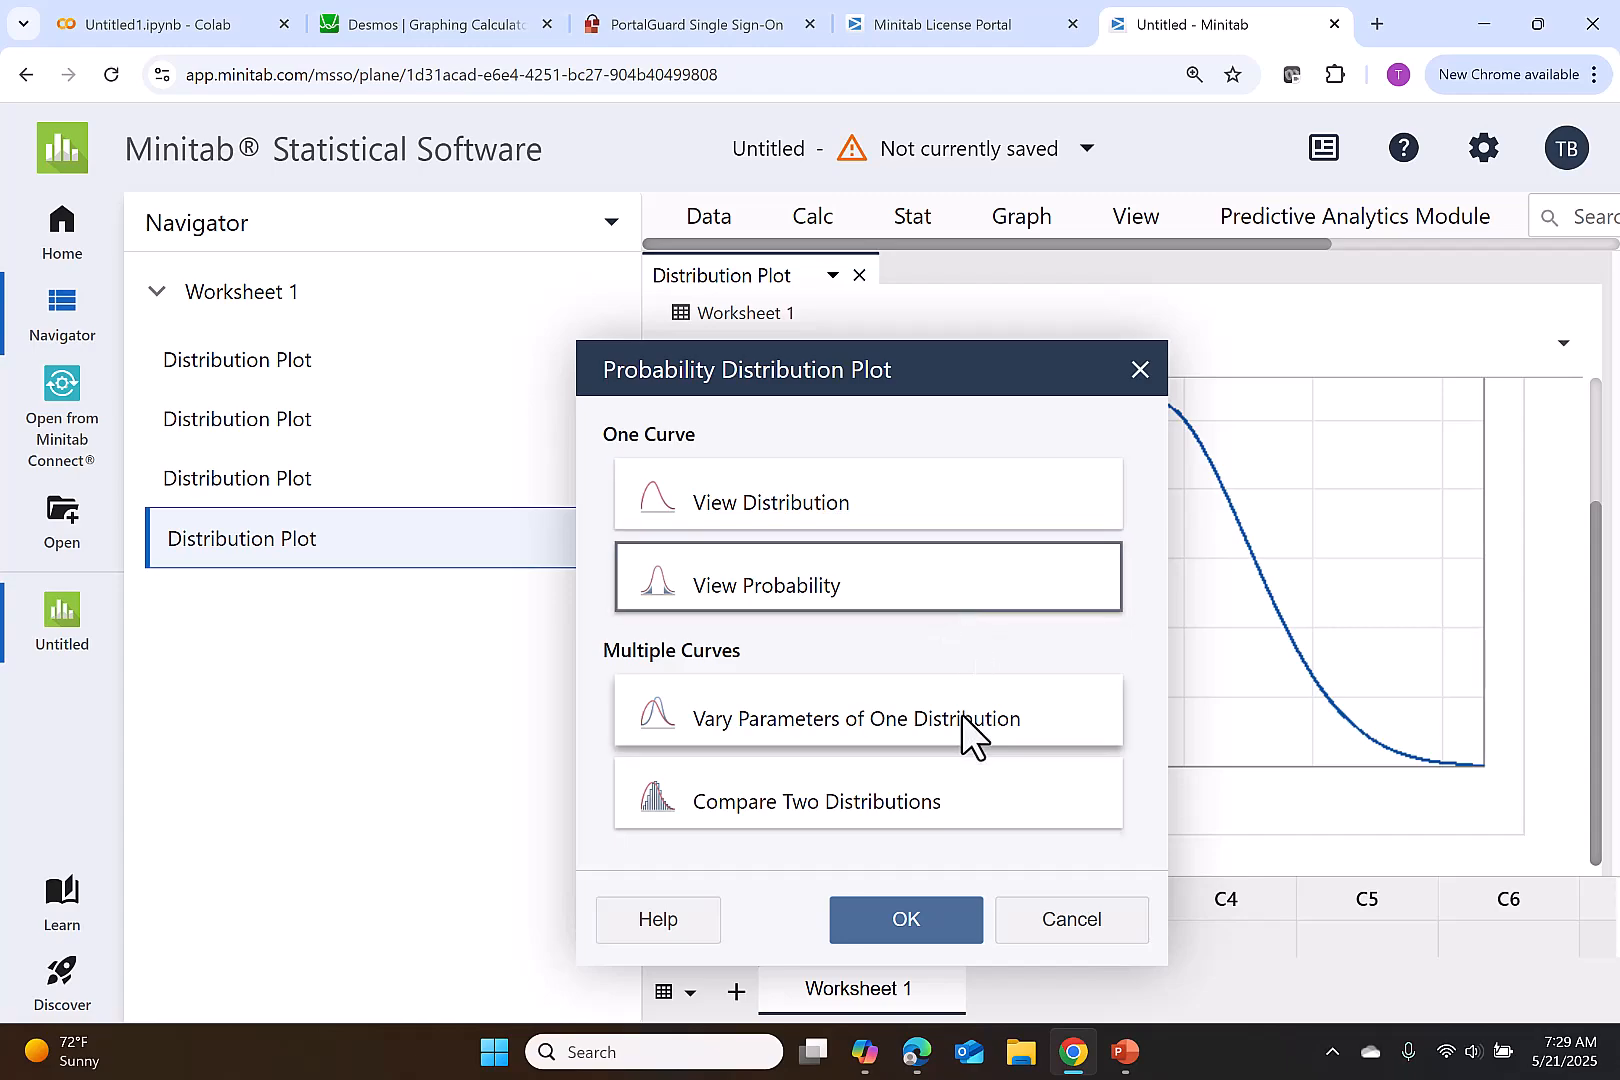
pyautogui.click(958, 929)
# - Shade the left tail for a specified probability of 0.15 and create the distribution plot
pyautogui.click(1290, 645)
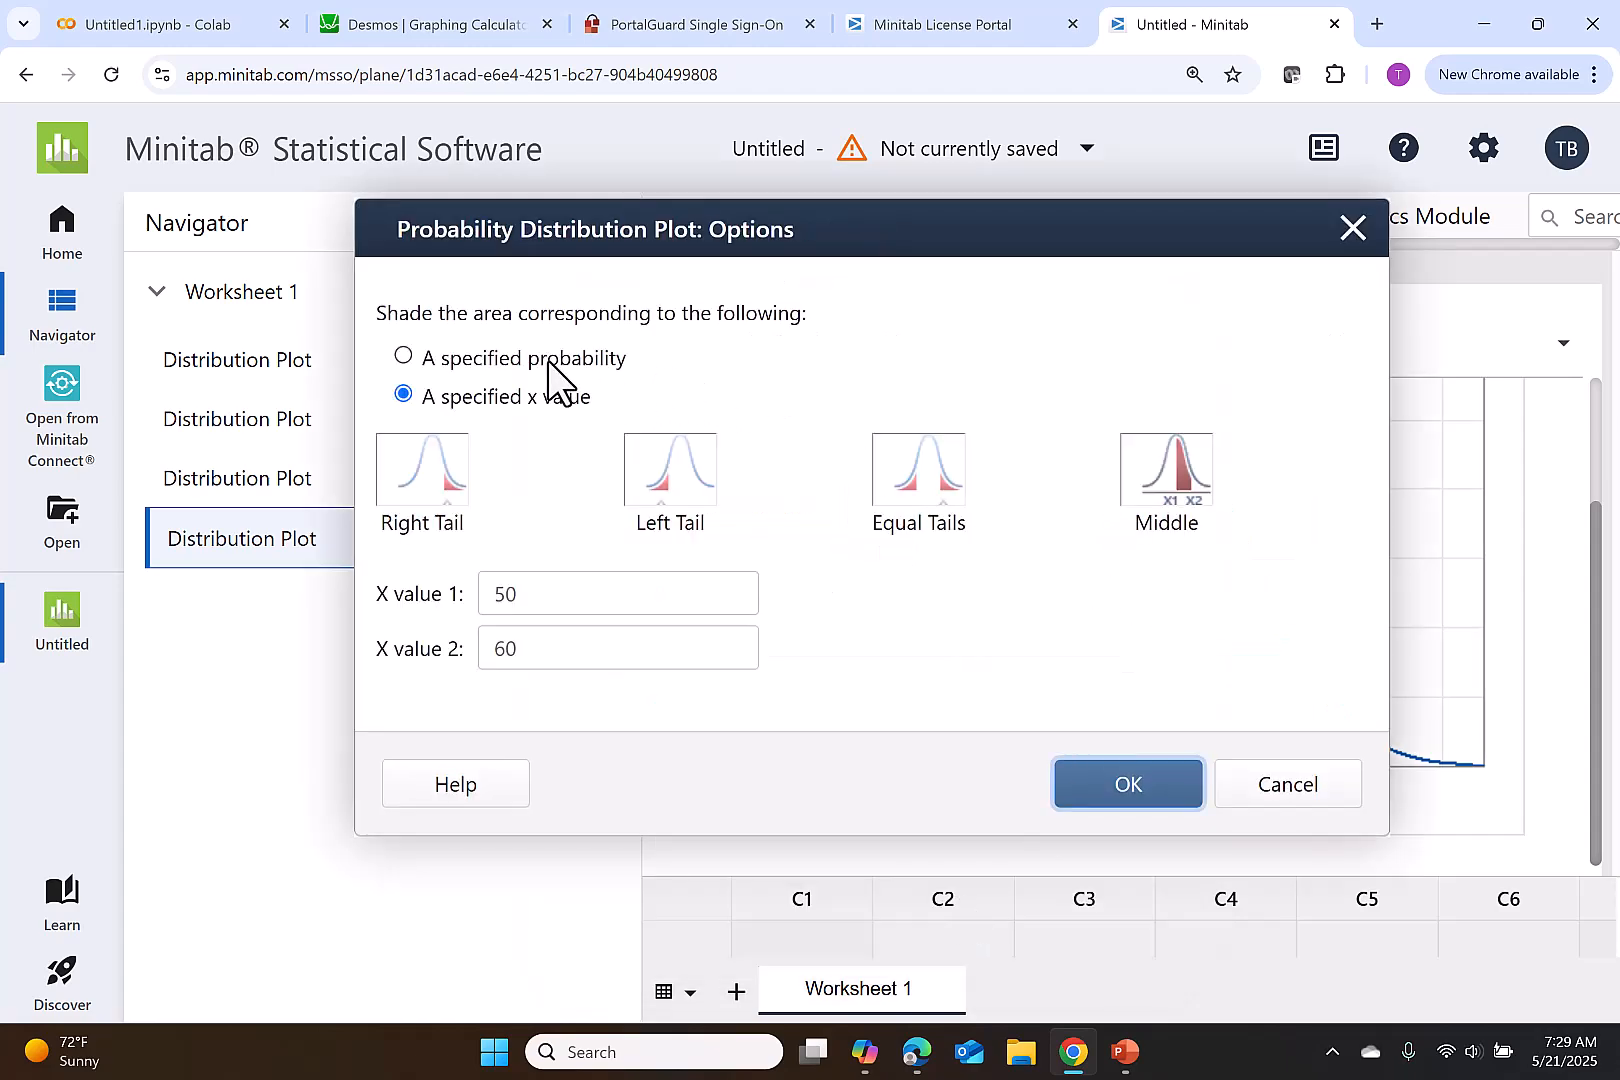
pyautogui.click(548, 359)
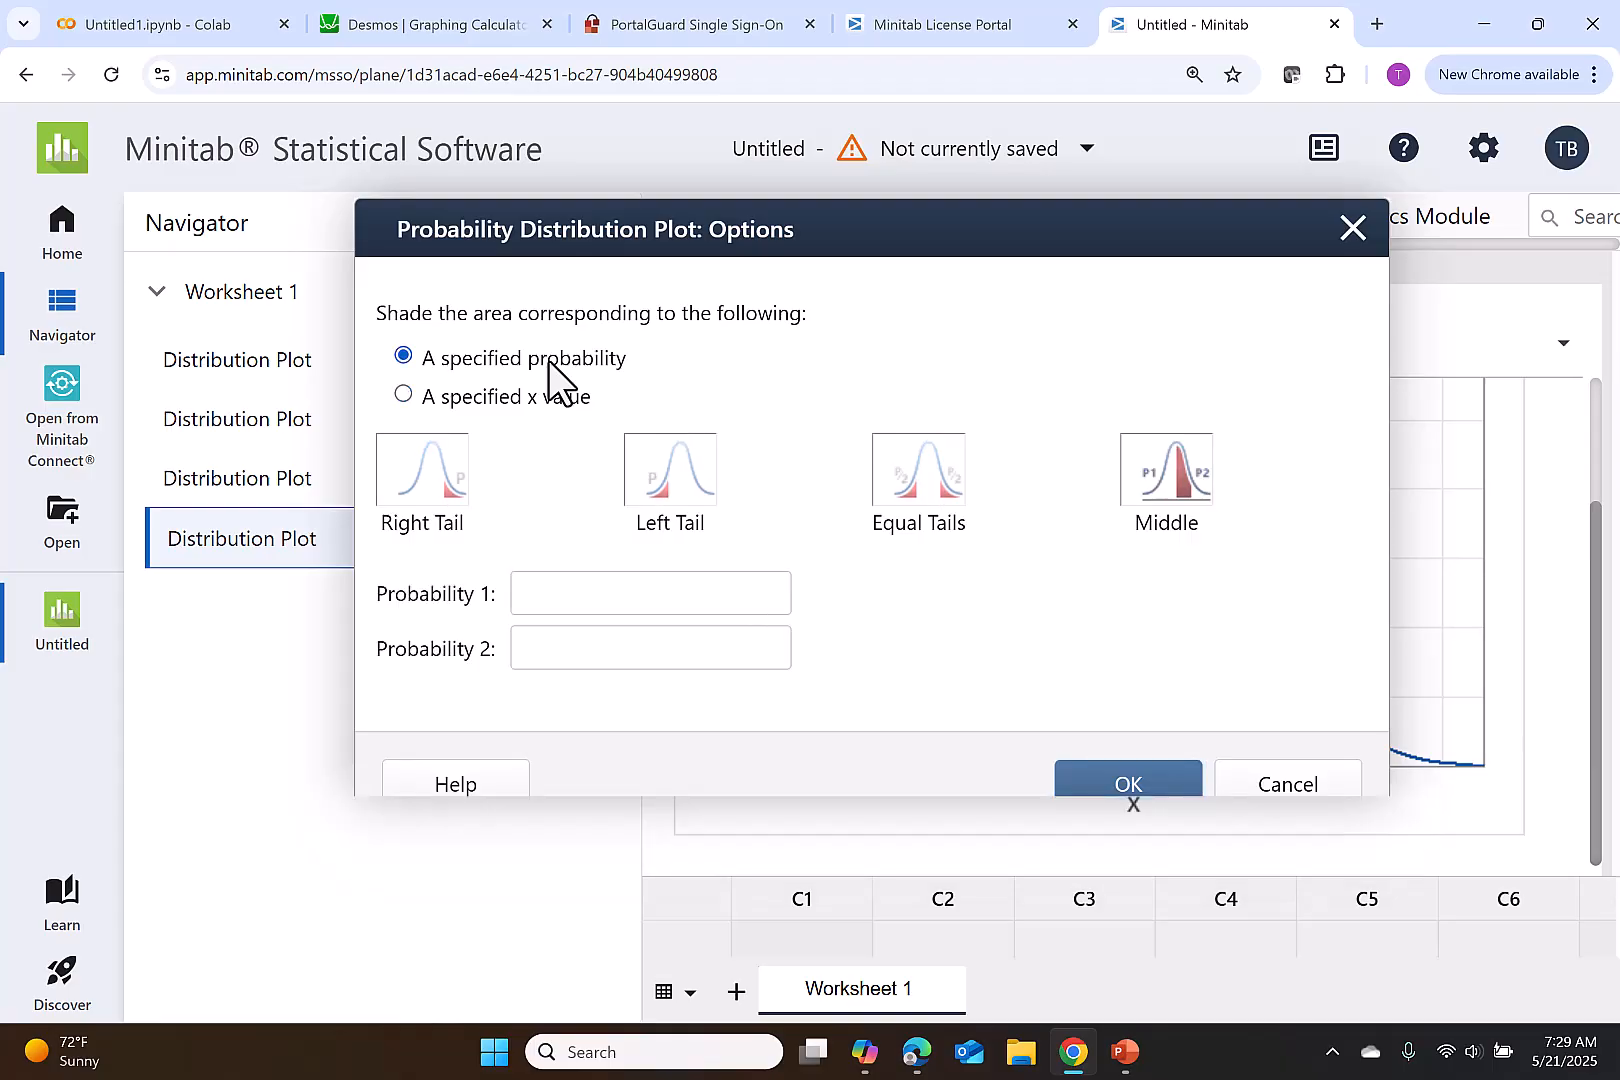
pyautogui.click(670, 486)
pyautogui.moveTo(470, 652); pyautogui.dragTo(332, 632)
pyautogui.write('0.15')
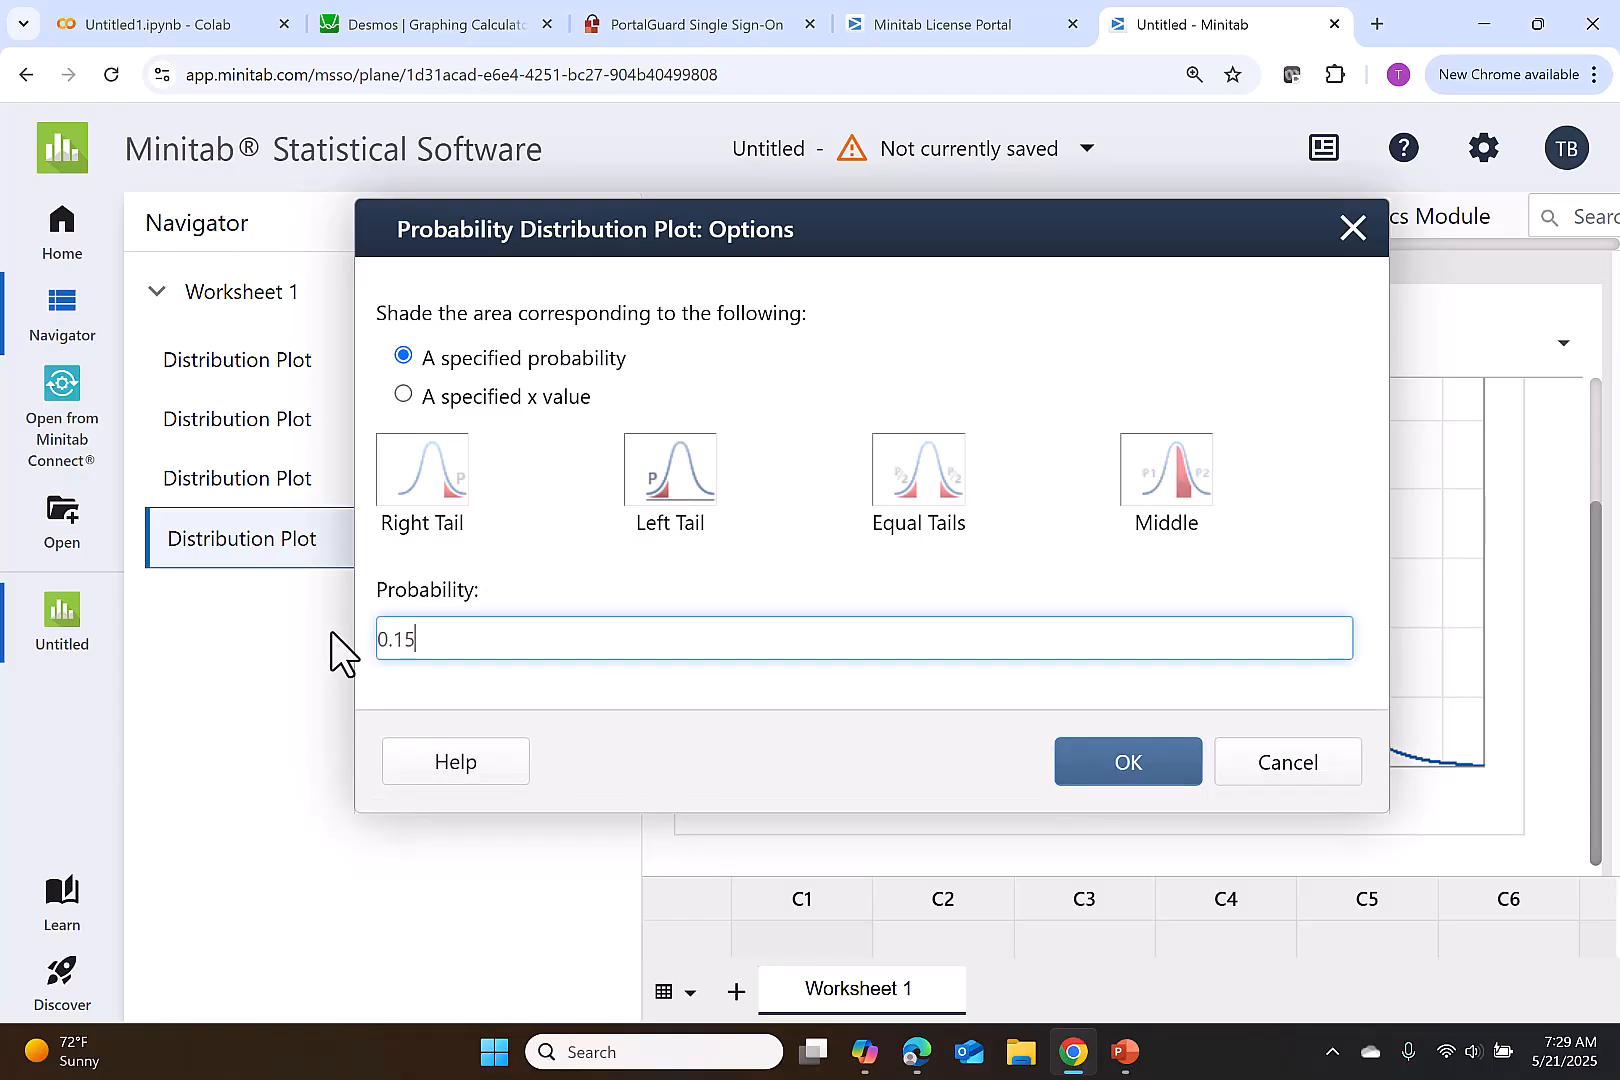
pyautogui.click(1125, 776)
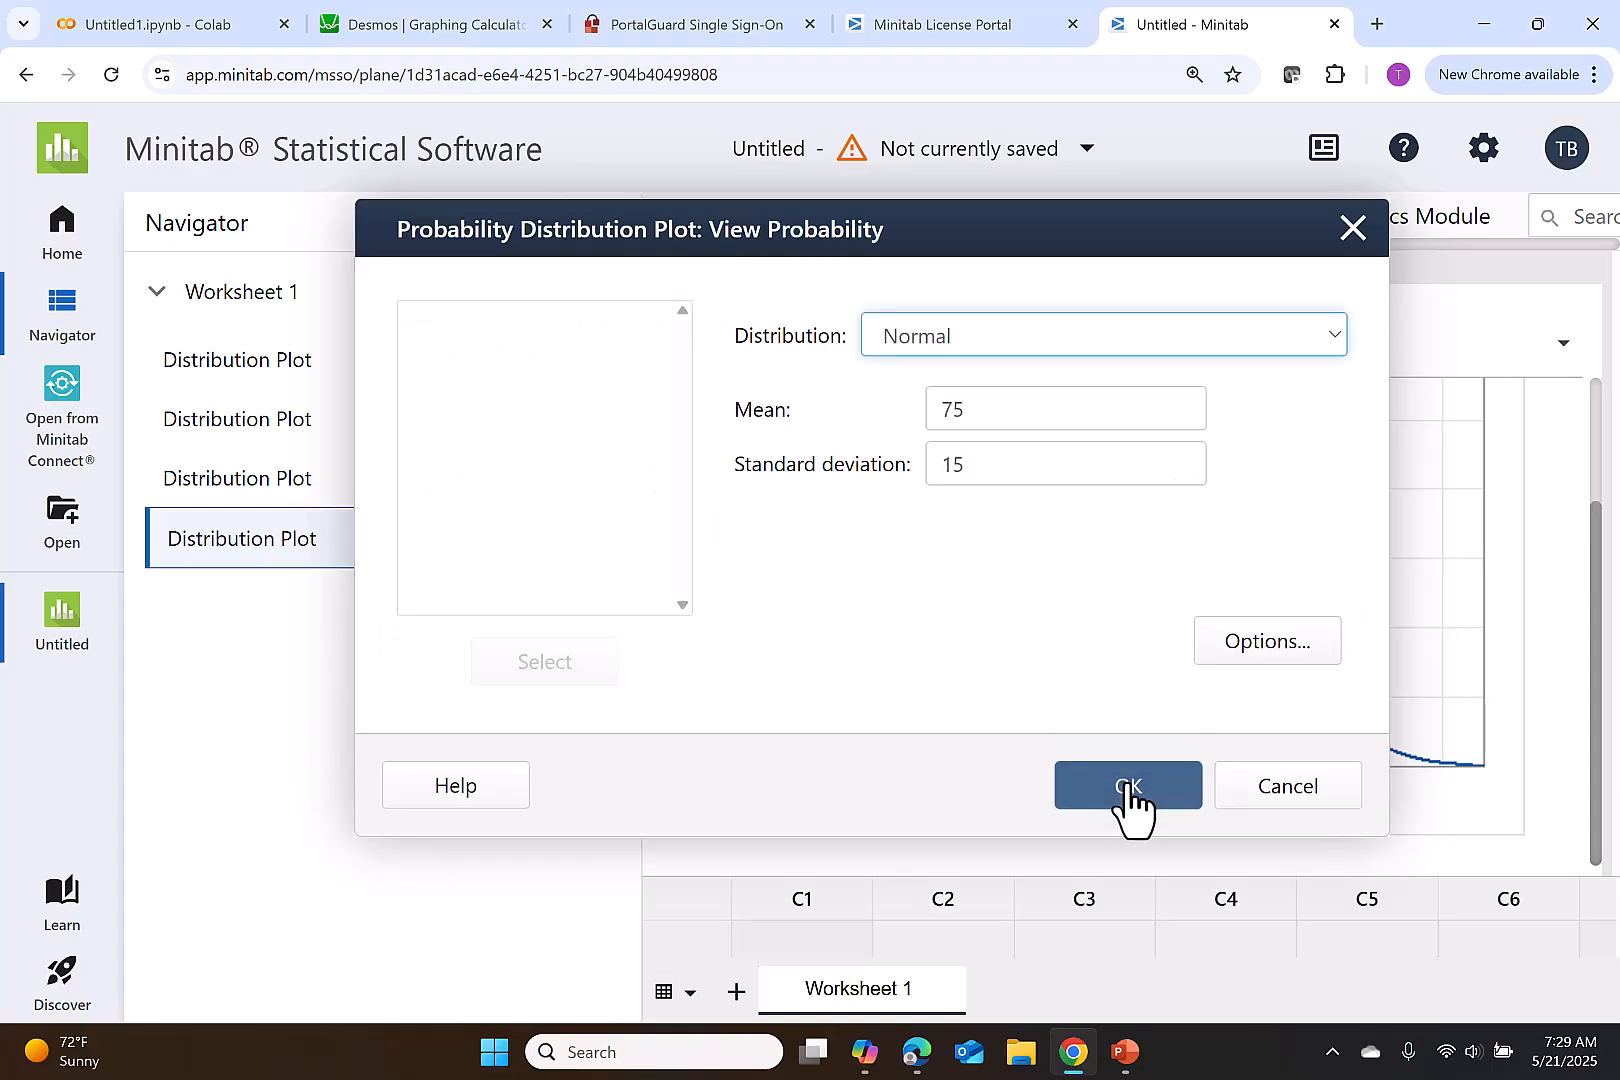
pyautogui.click(1127, 787)
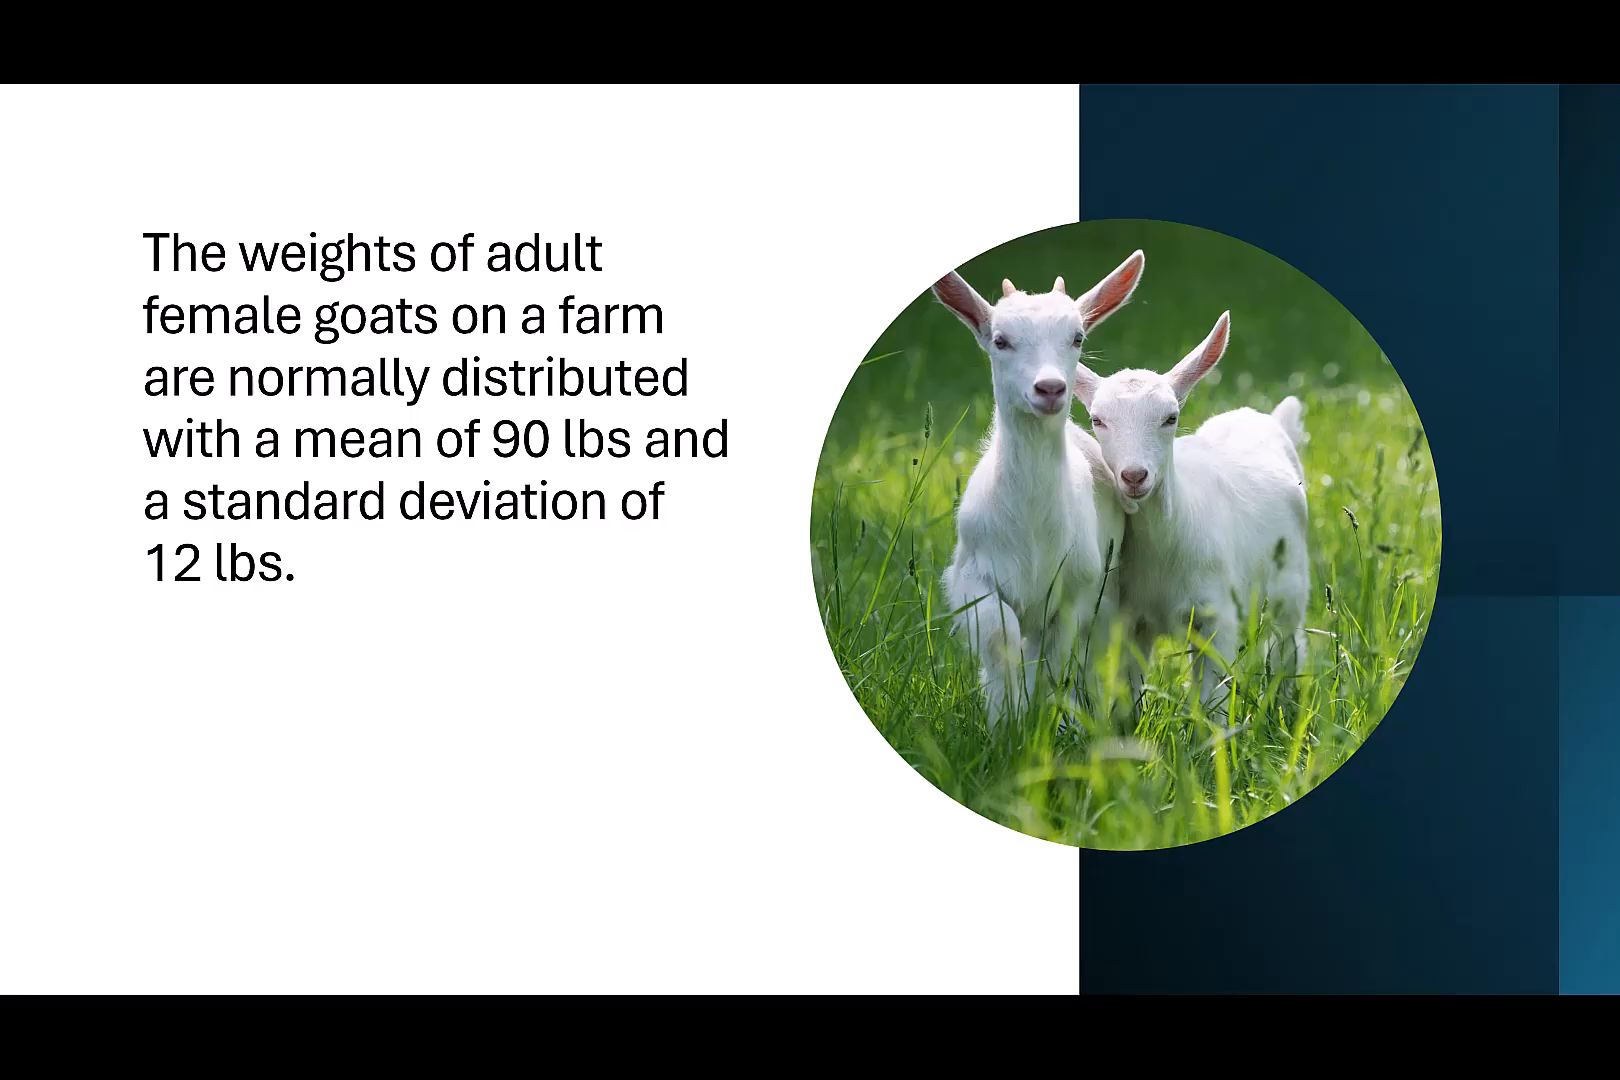
# - Reveal the question about goats weighing less than 75 lbs, switch to Minitab and start a new View Probability distribution plot
pyautogui.press('Right')
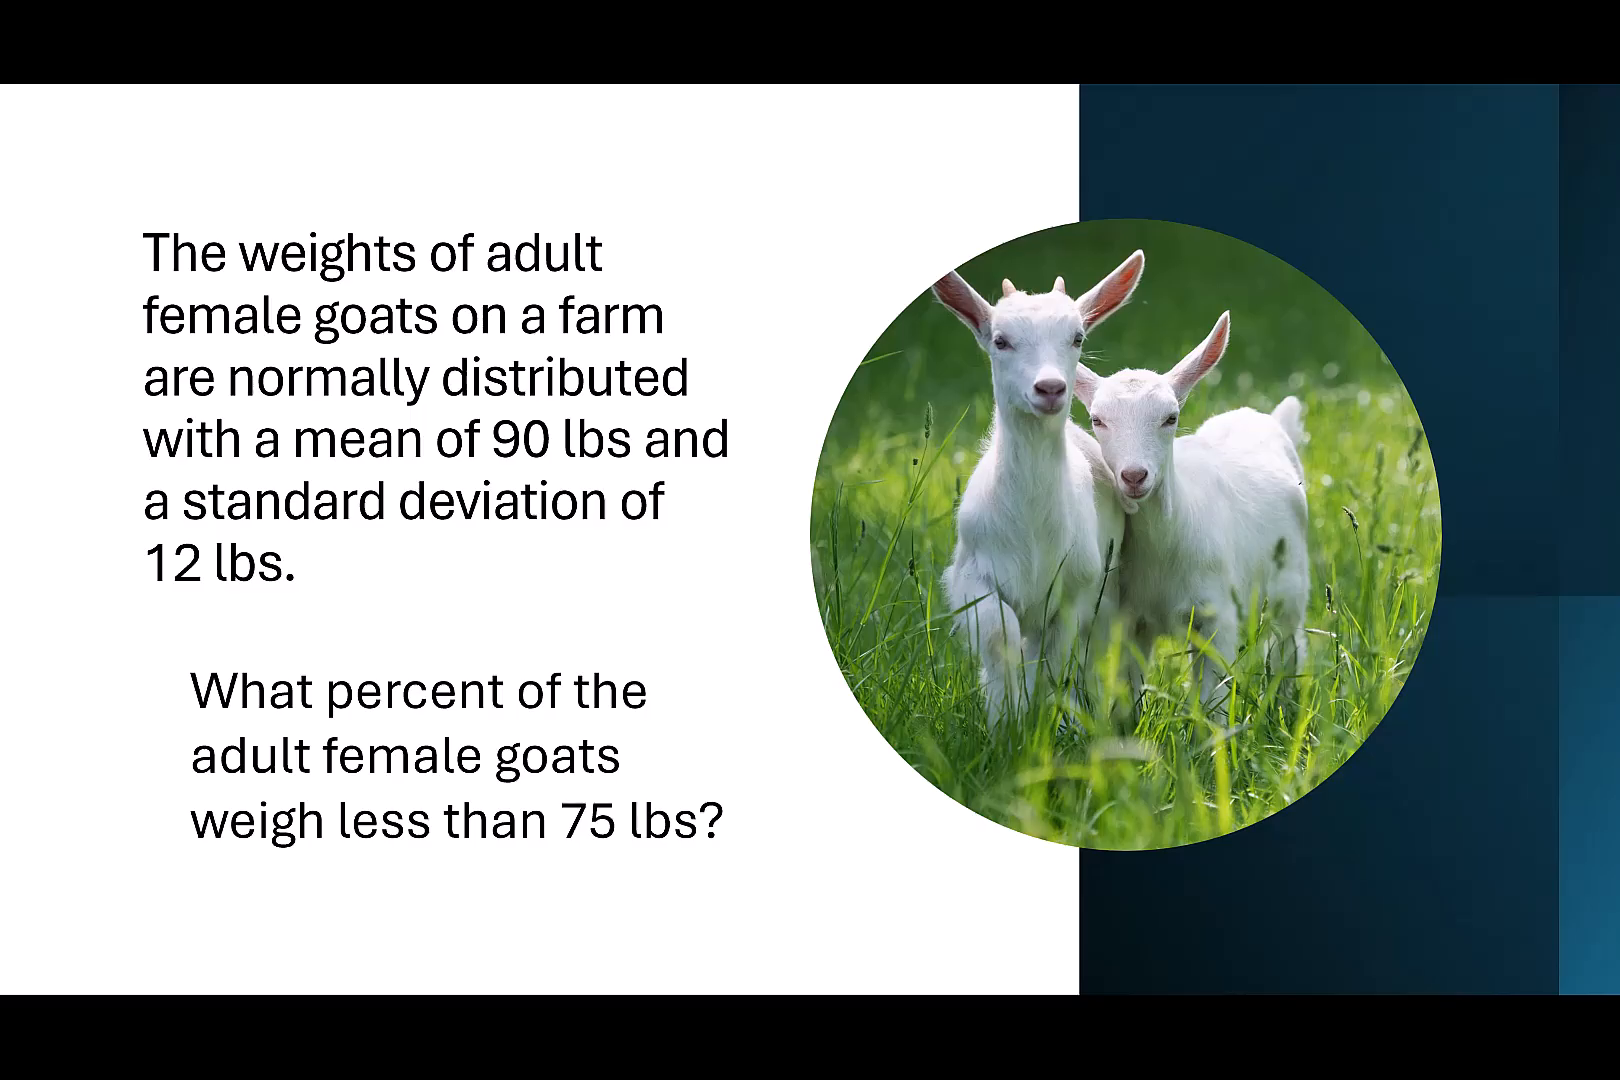
pyautogui.hotkey('alt', 'Tab')
pyautogui.click(1017, 222)
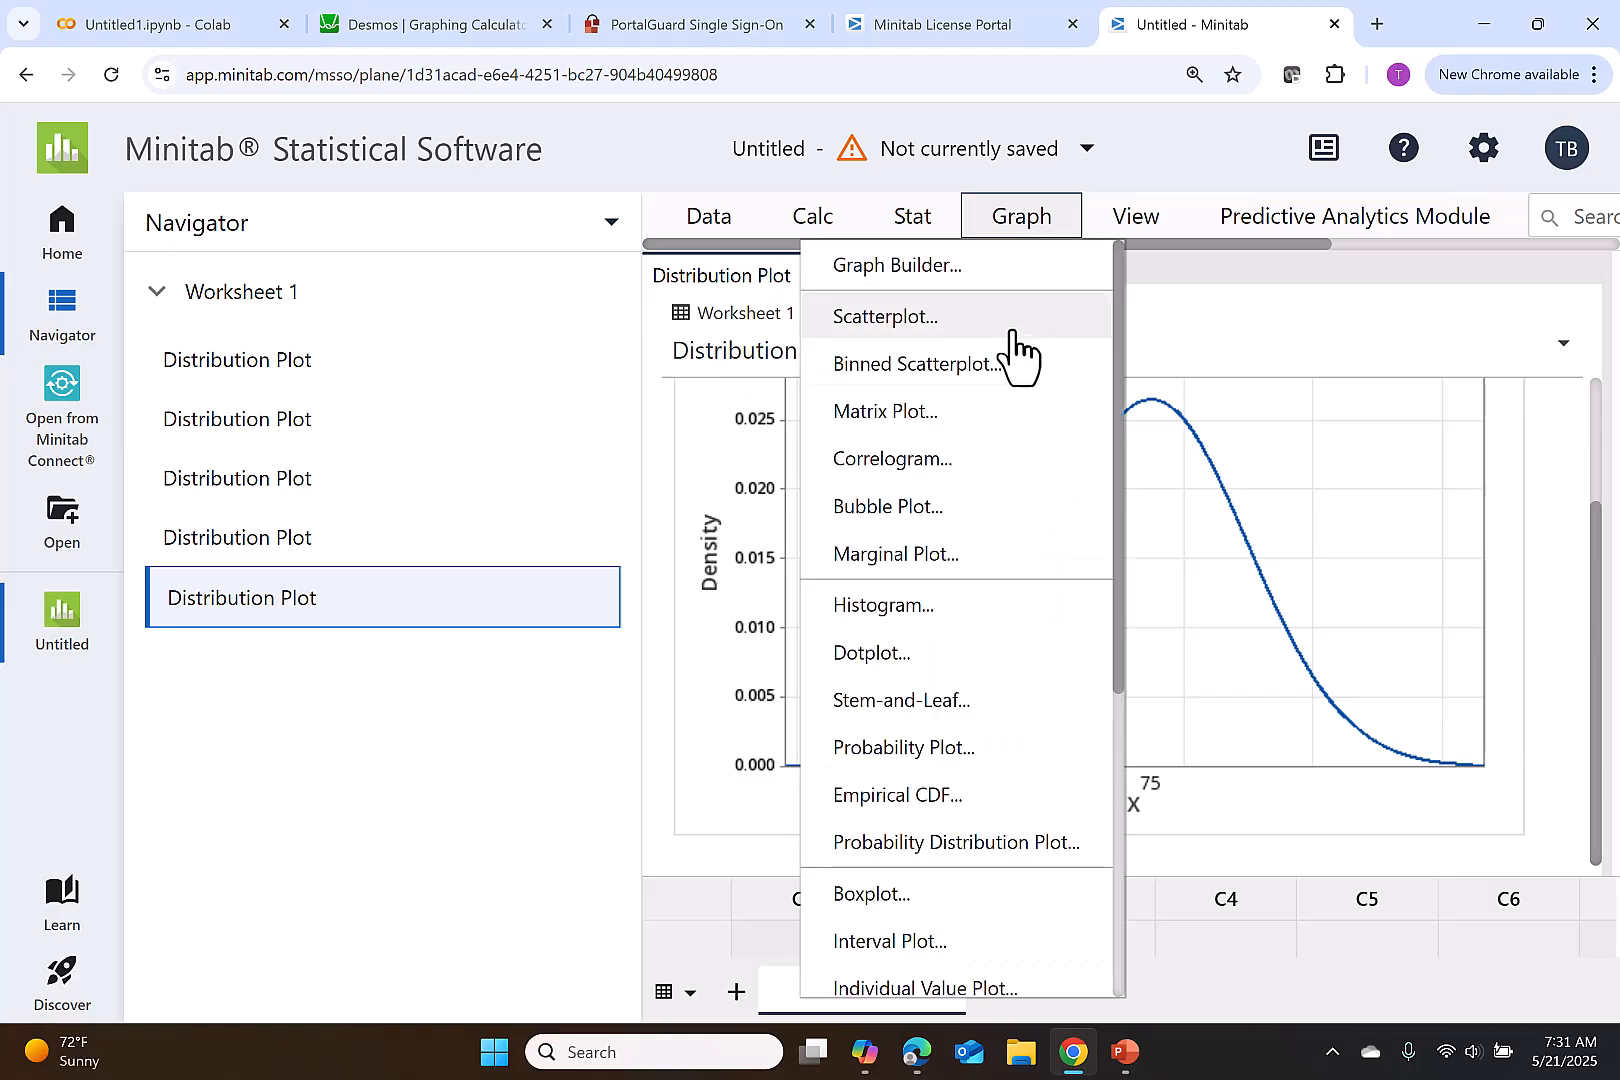
pyautogui.click(965, 842)
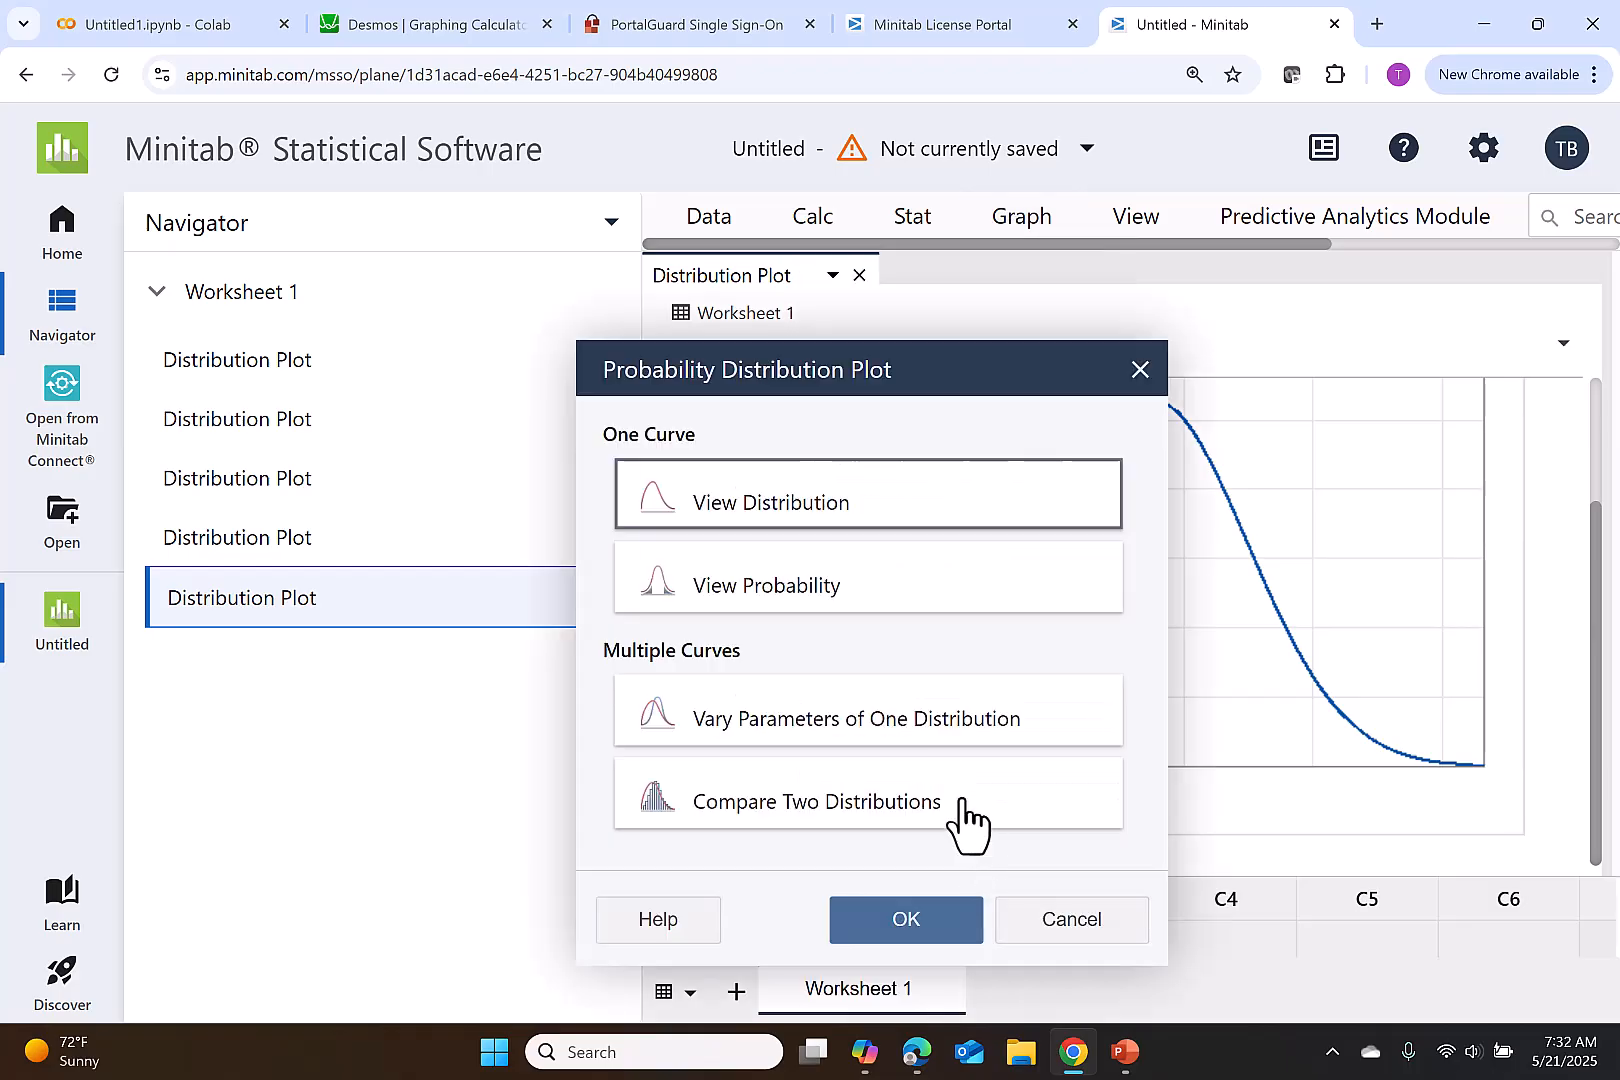
pyautogui.click(943, 615)
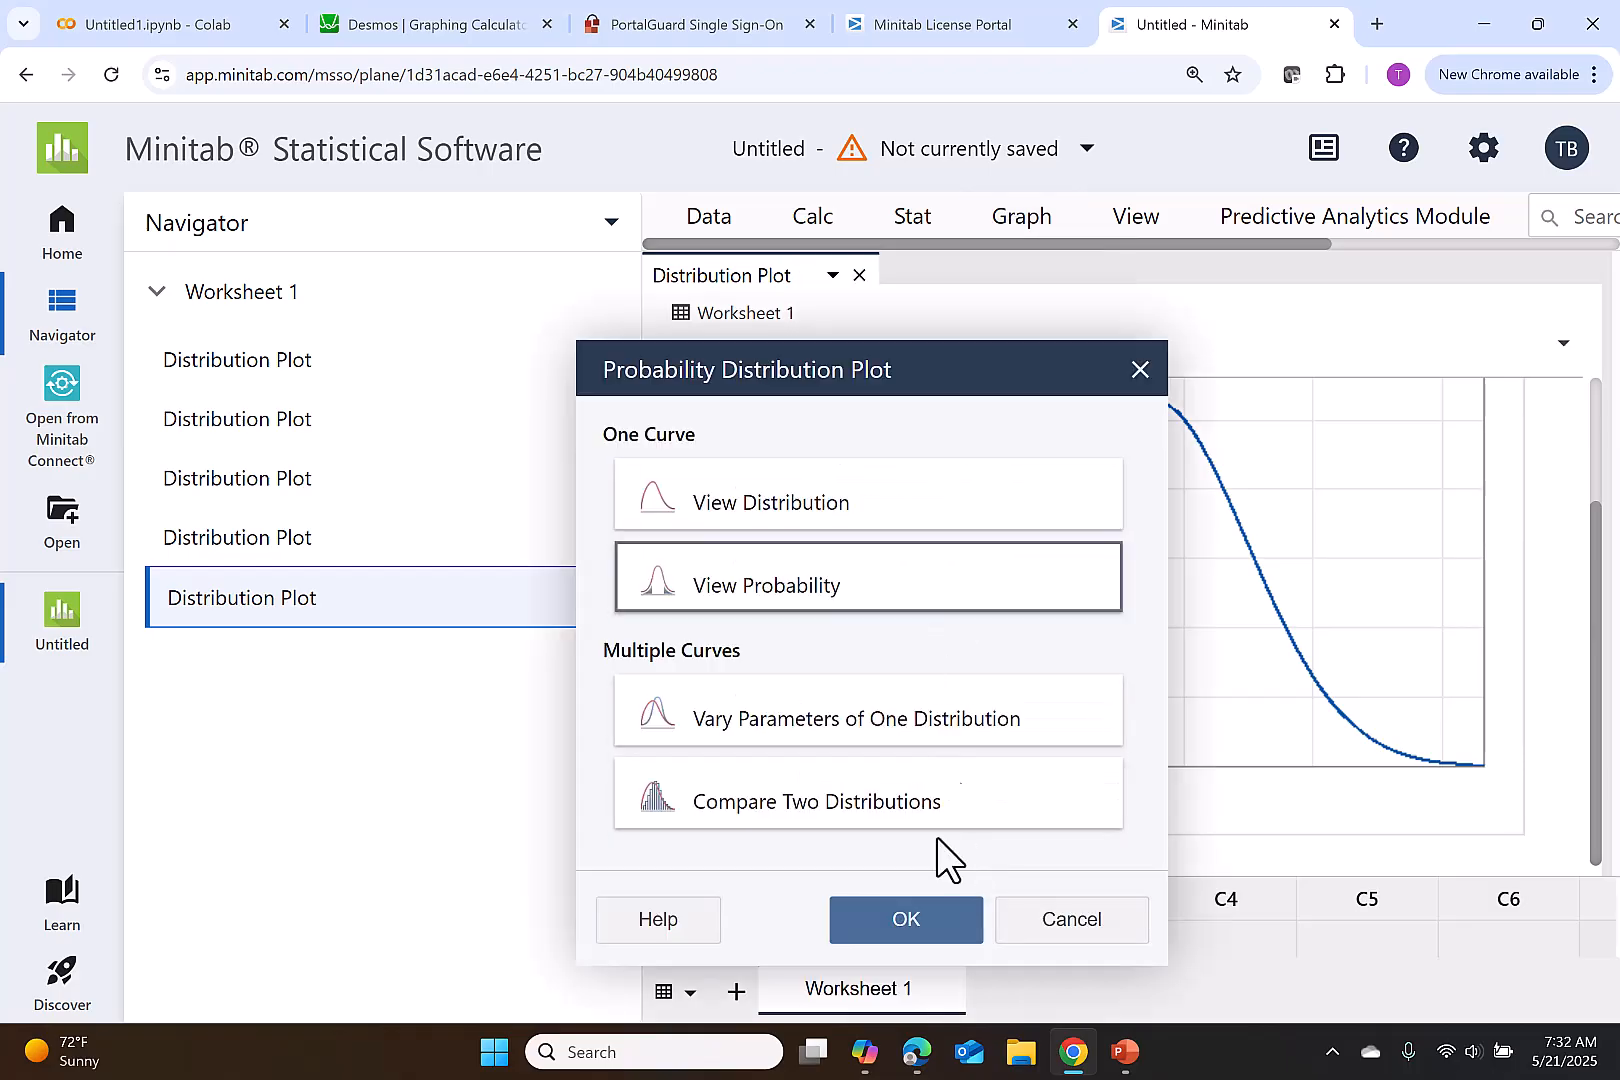
pyautogui.click(933, 925)
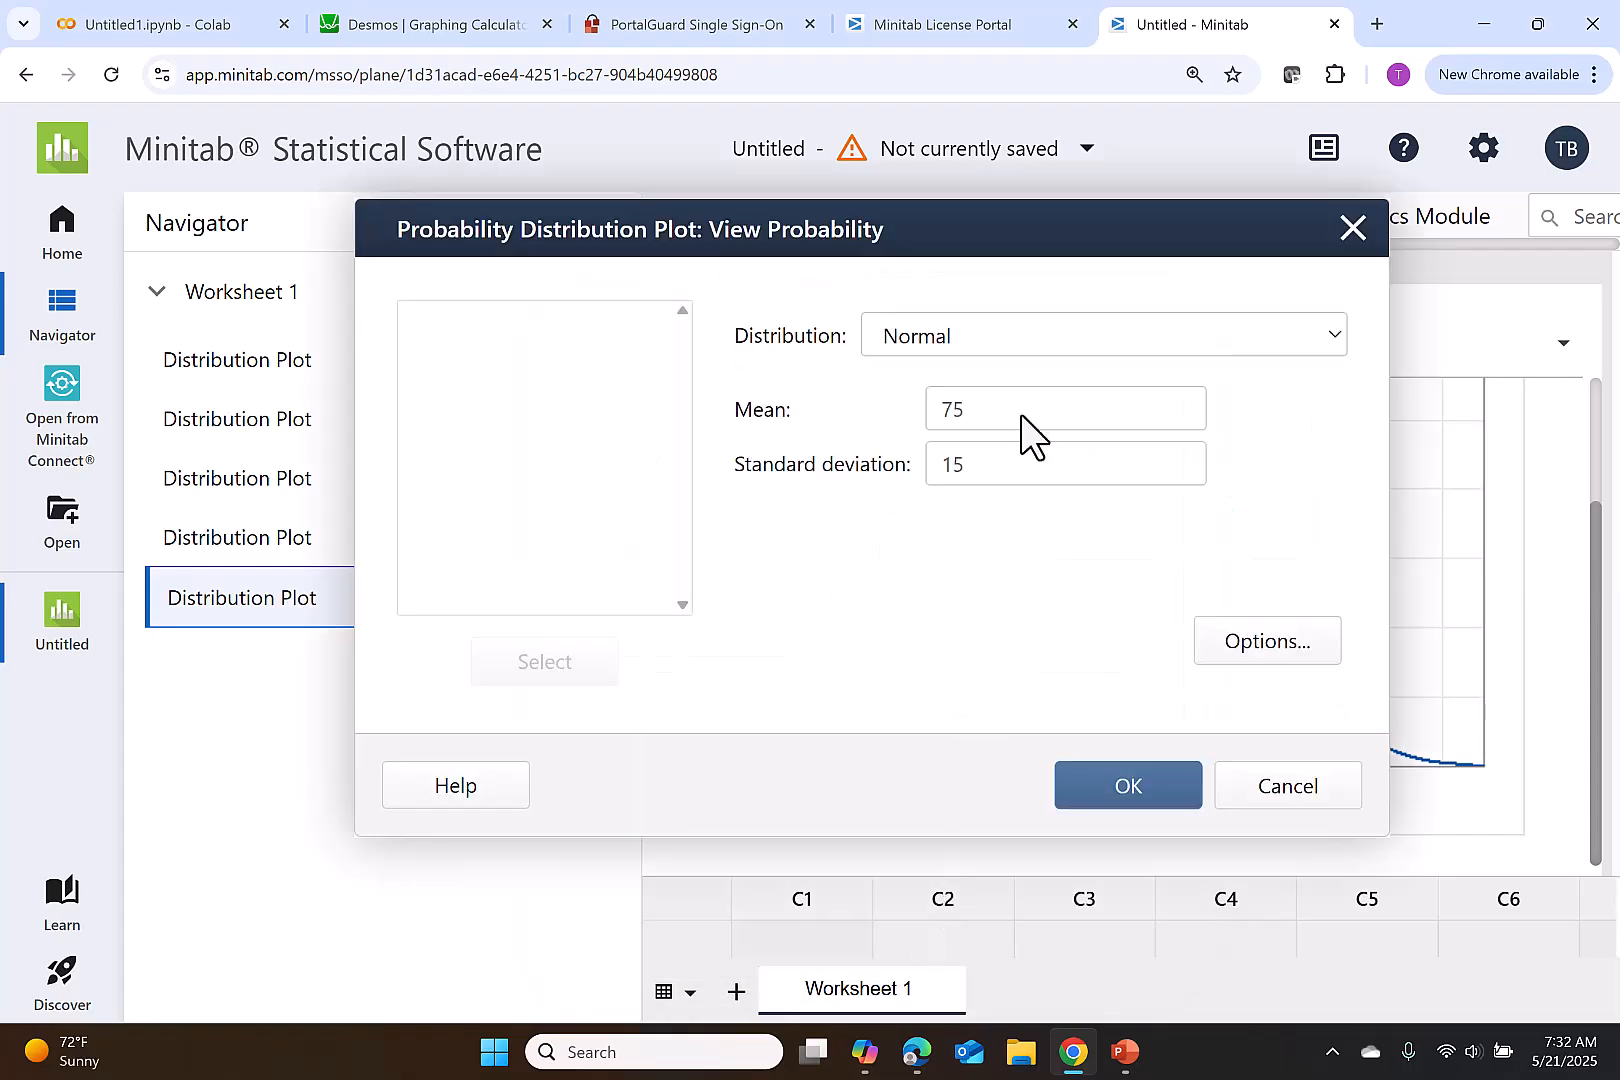
# - Set the normal distribution's mean to 90 and its standard deviation to 12
pyautogui.doubleClick(980, 409)
pyautogui.write('90')
pyautogui.doubleClick(951, 463)
pyautogui.write('12')
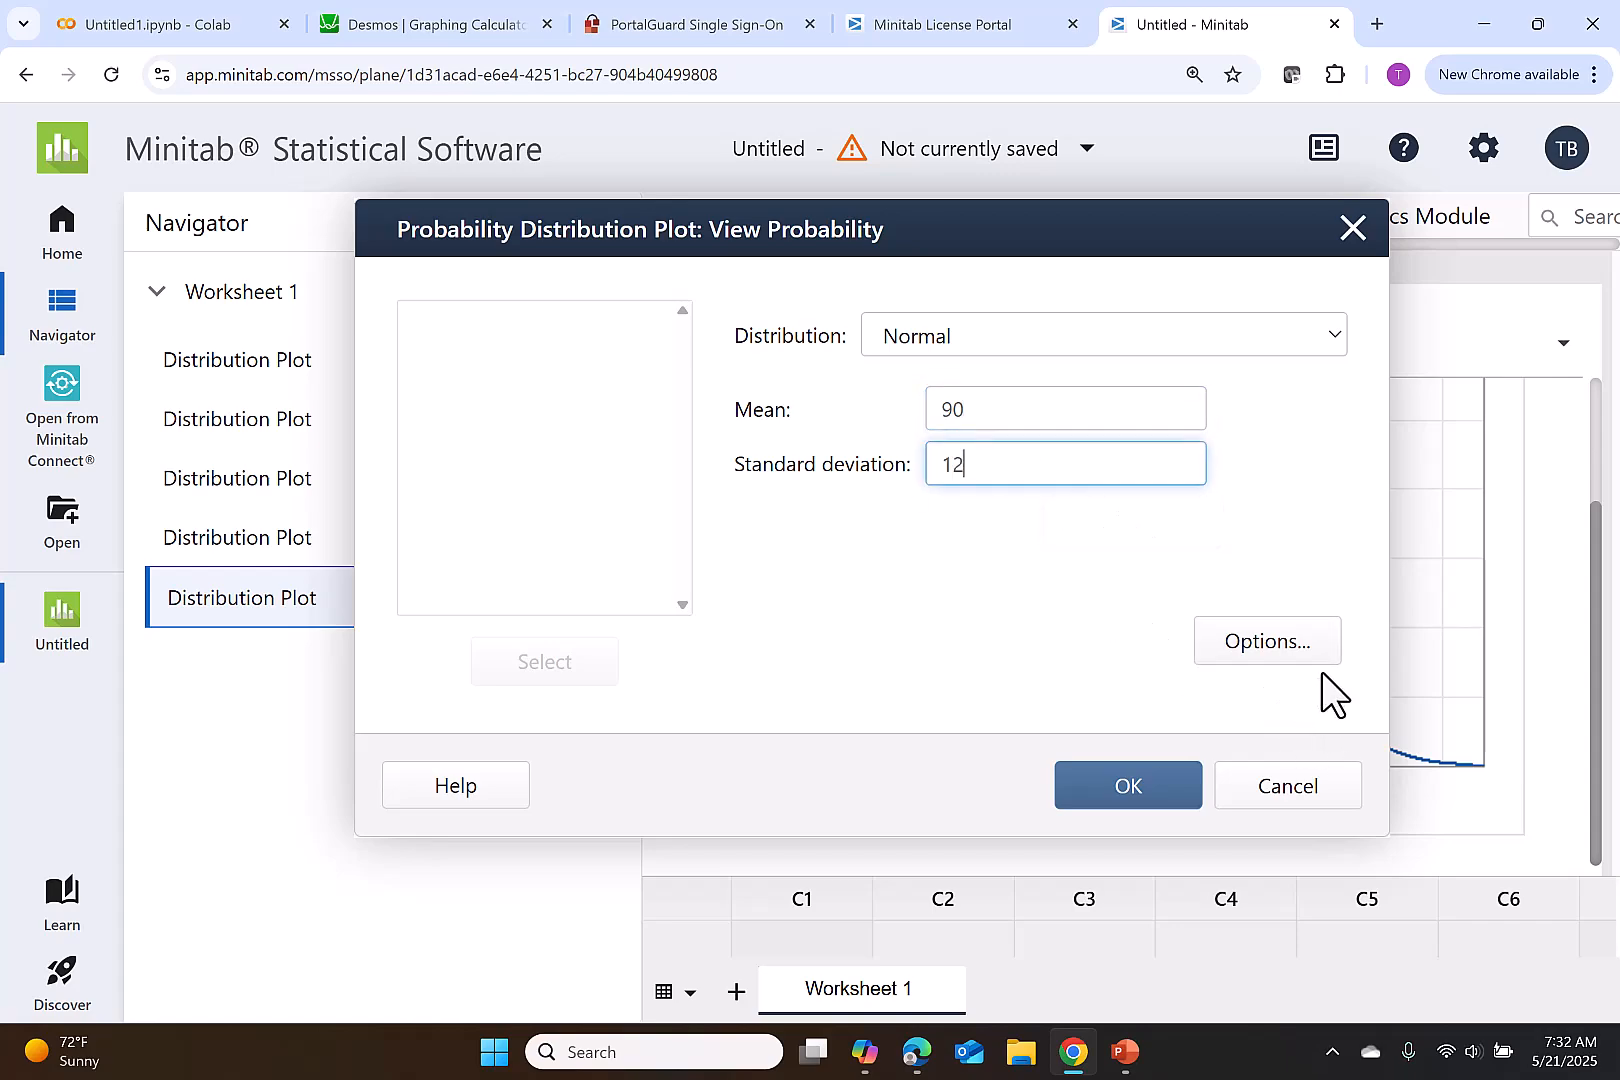
# - Shade the left tail for a specified x value of 75 and create the distribution plot
pyautogui.click(1306, 657)
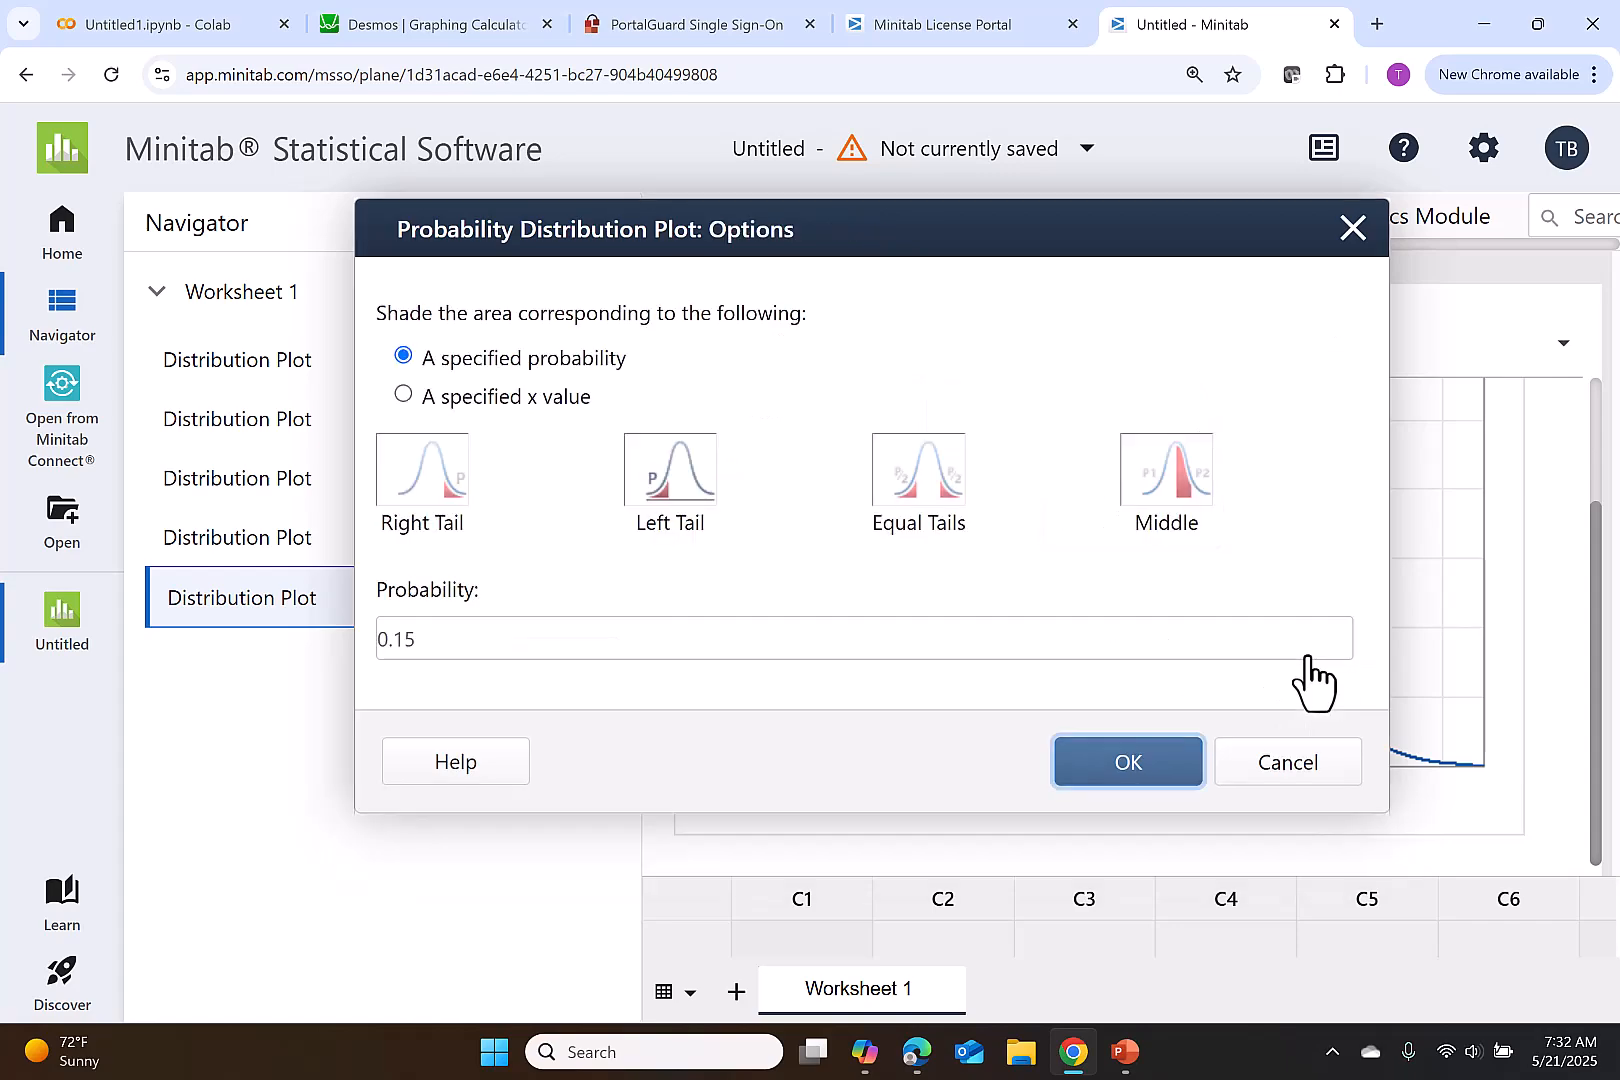
pyautogui.click(567, 398)
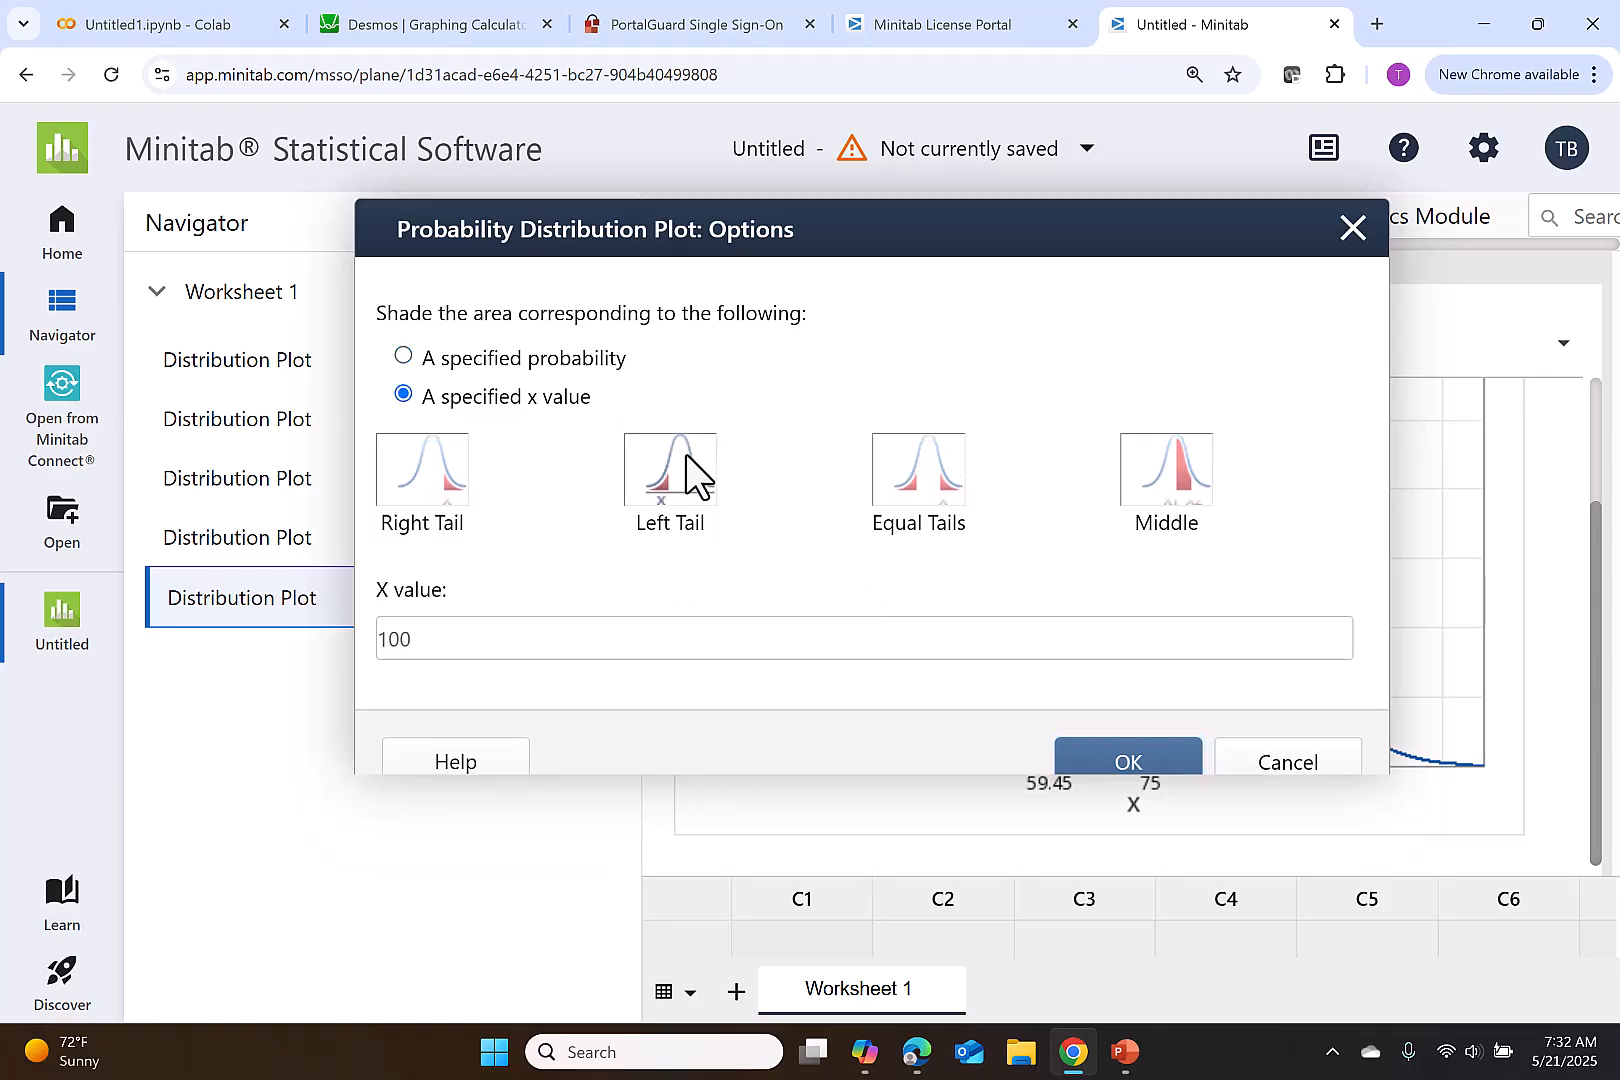
pyautogui.click(488, 633)
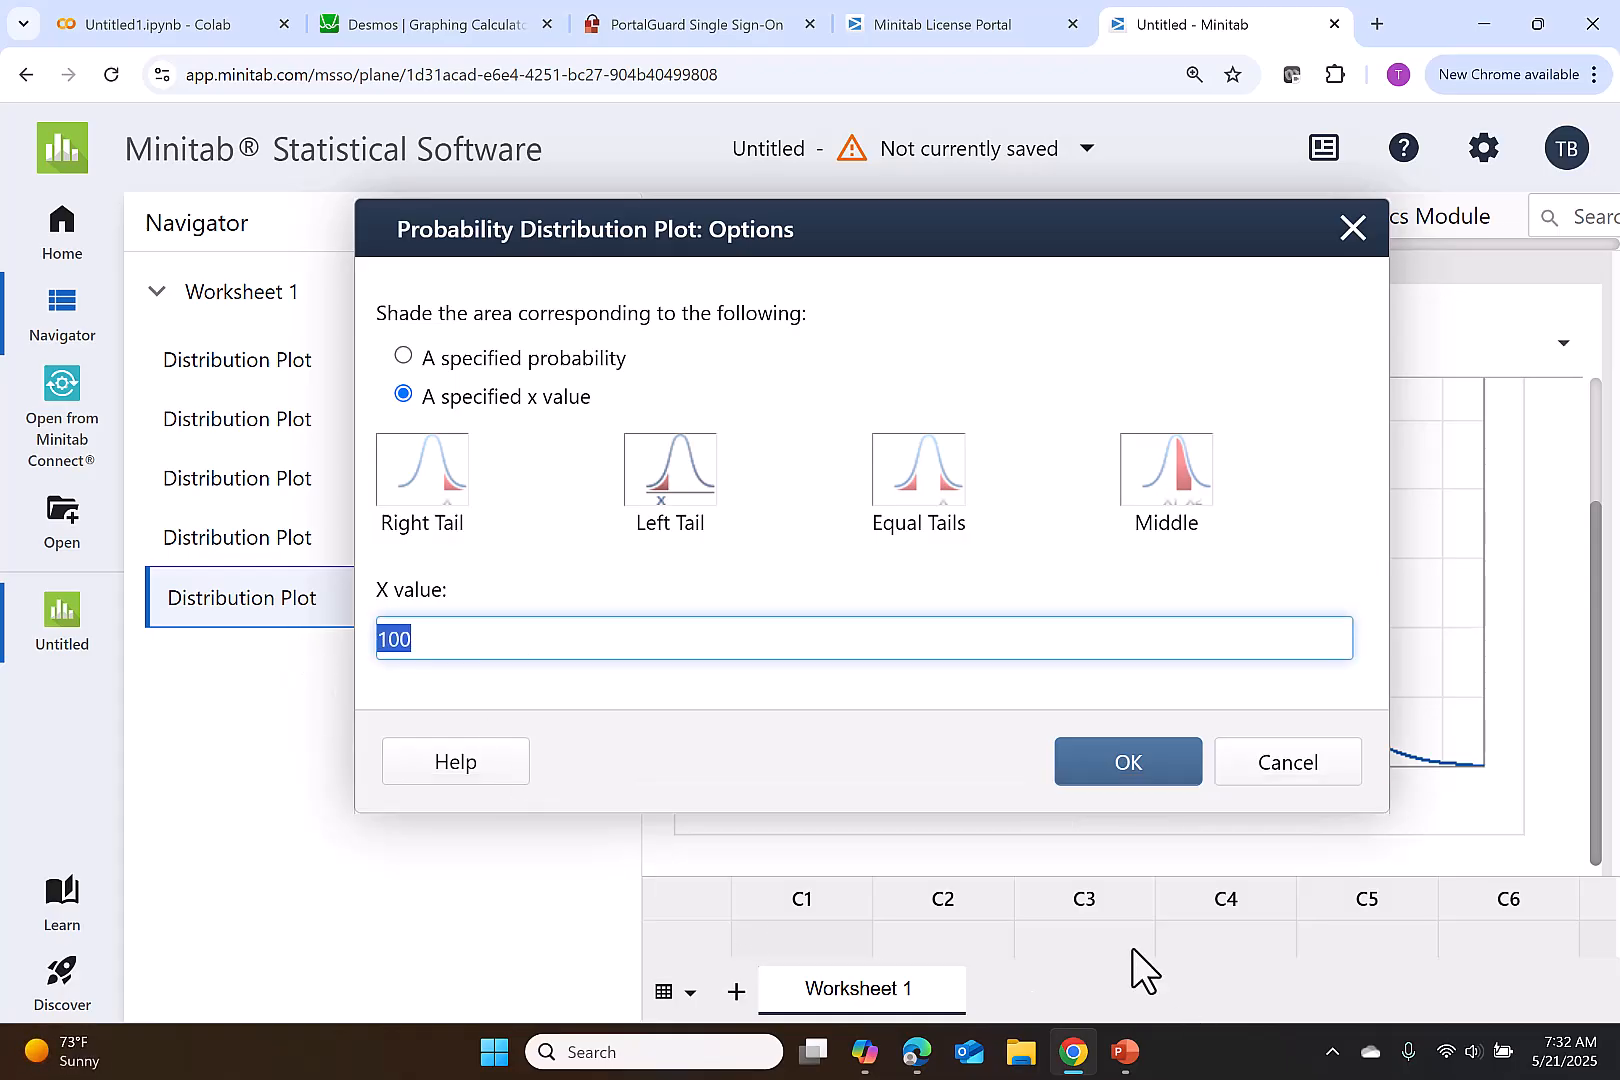
pyautogui.write('75')
pyautogui.click(1140, 785)
pyautogui.click(1135, 790)
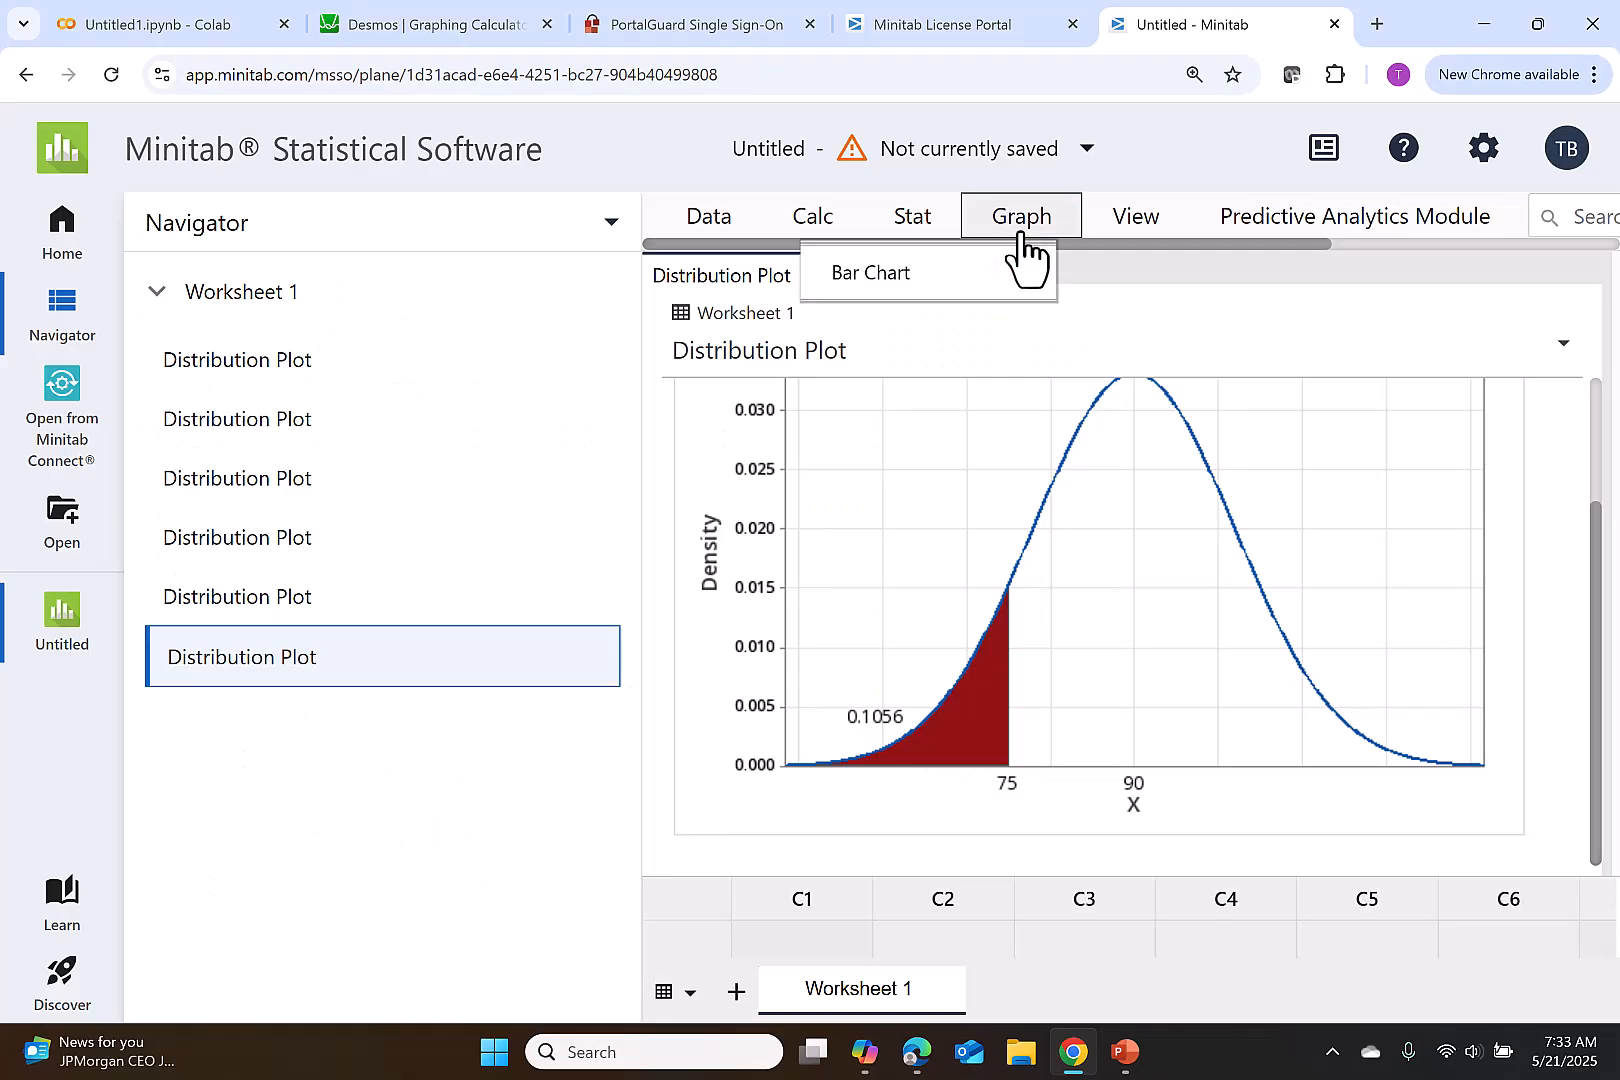
# - Start another View Probability distribution plot in Minitab for the top 10% goat weight question
pyautogui.click(1018, 228)
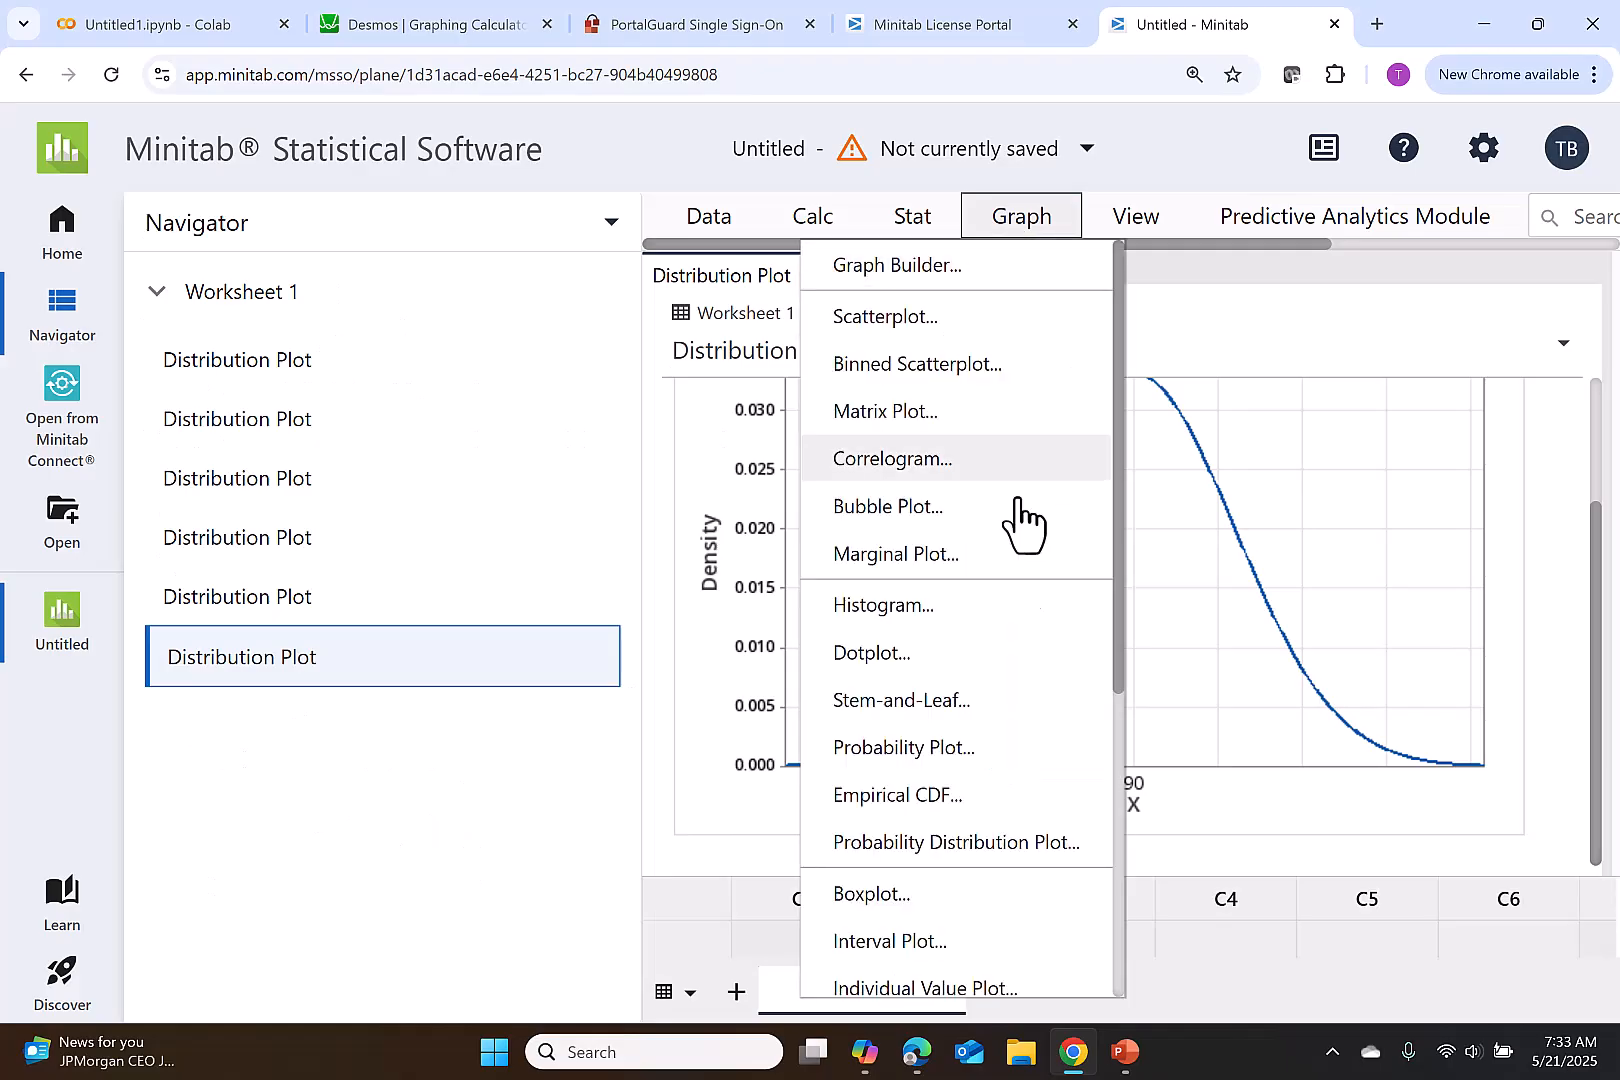
pyautogui.click(1016, 850)
pyautogui.click(985, 600)
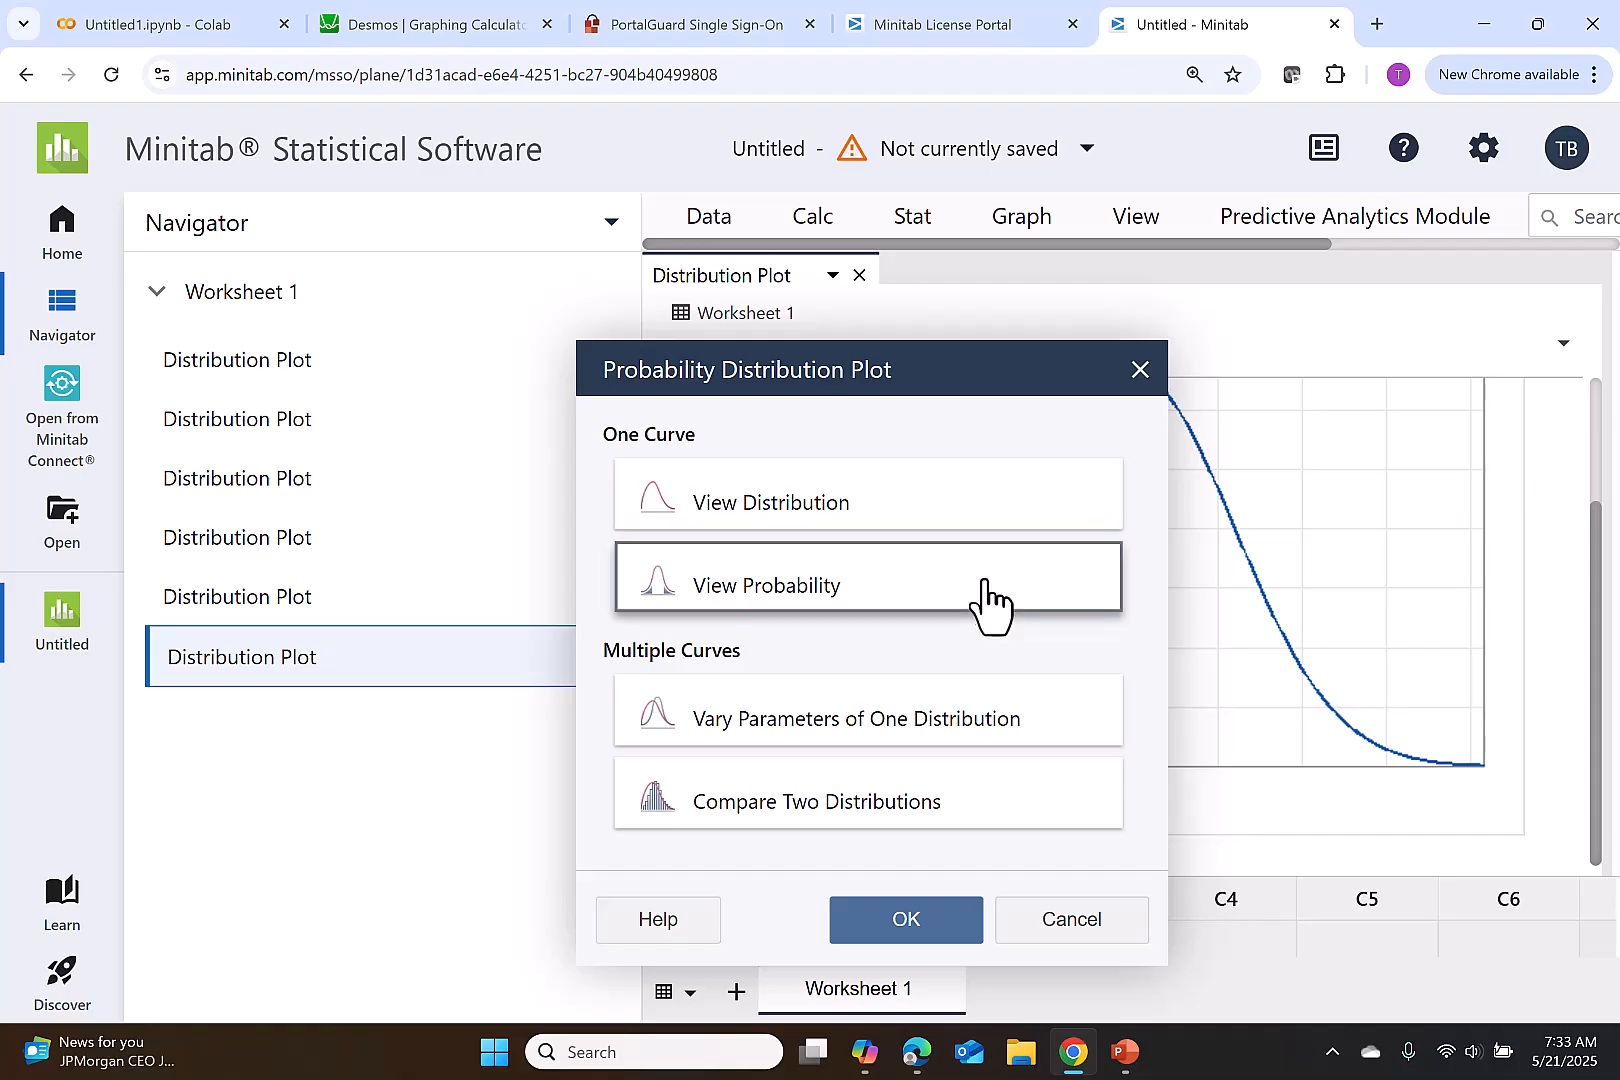
pyautogui.click(968, 925)
# - Shade the right tail for a specified probability of 0.10 and create the distribution plot
pyautogui.click(1250, 662)
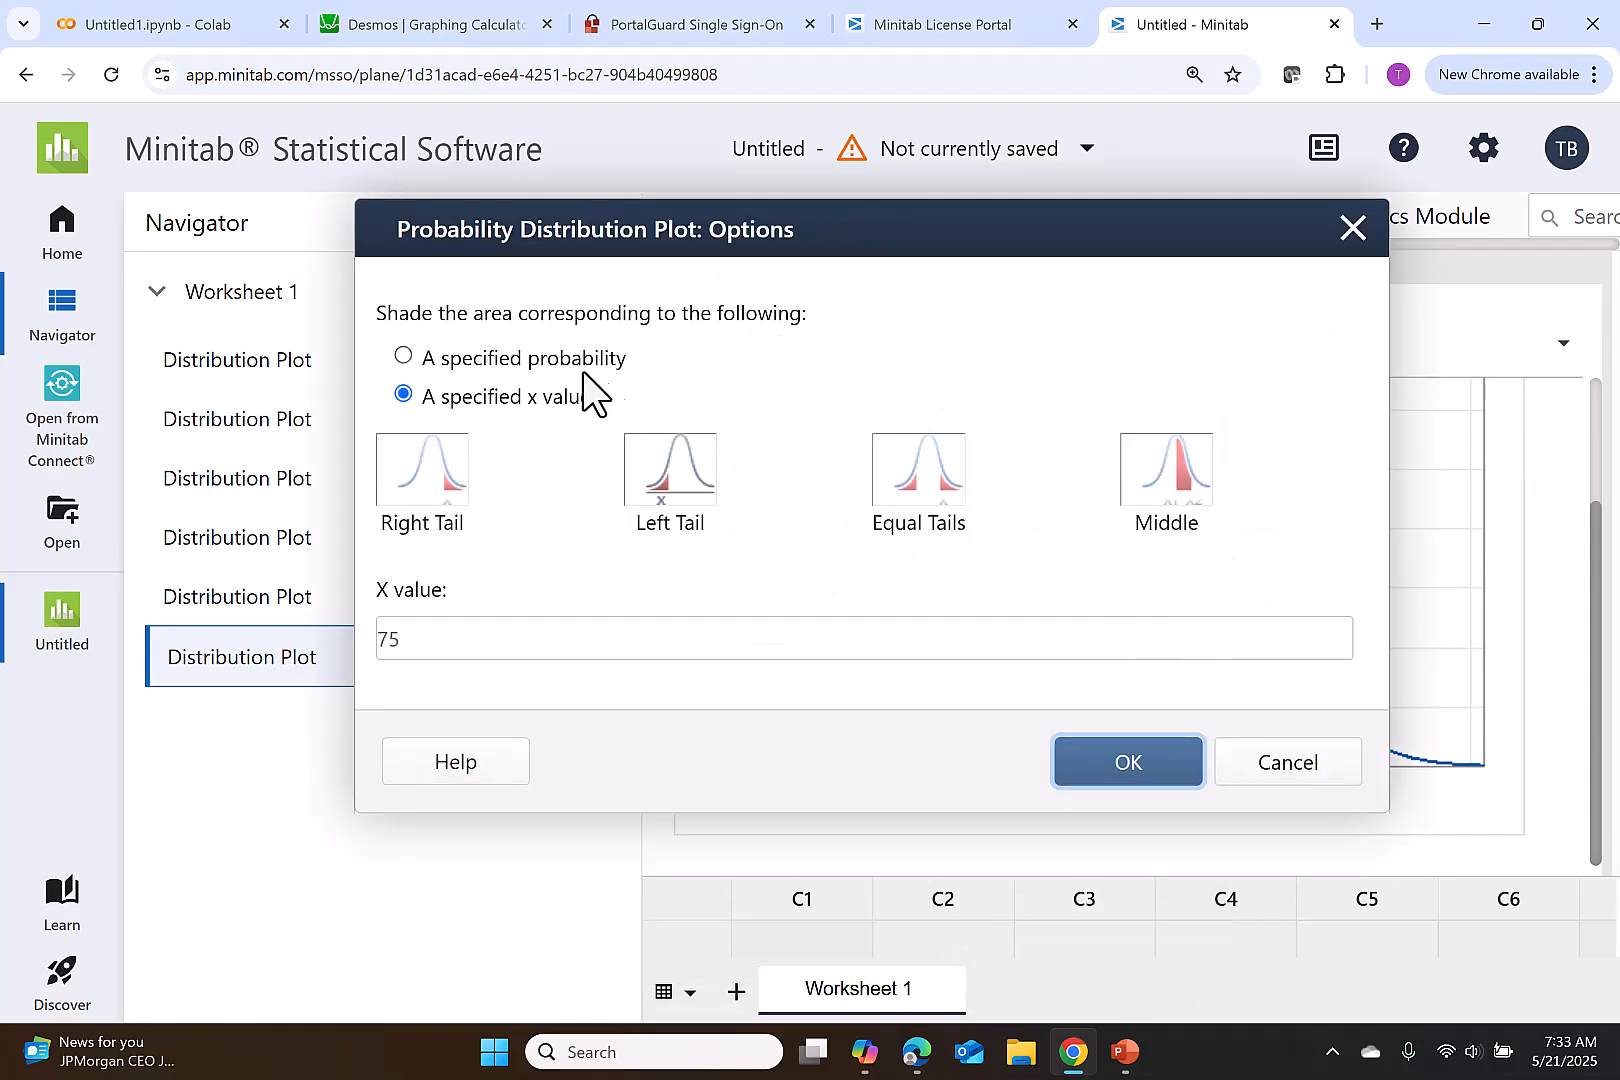
pyautogui.click(590, 359)
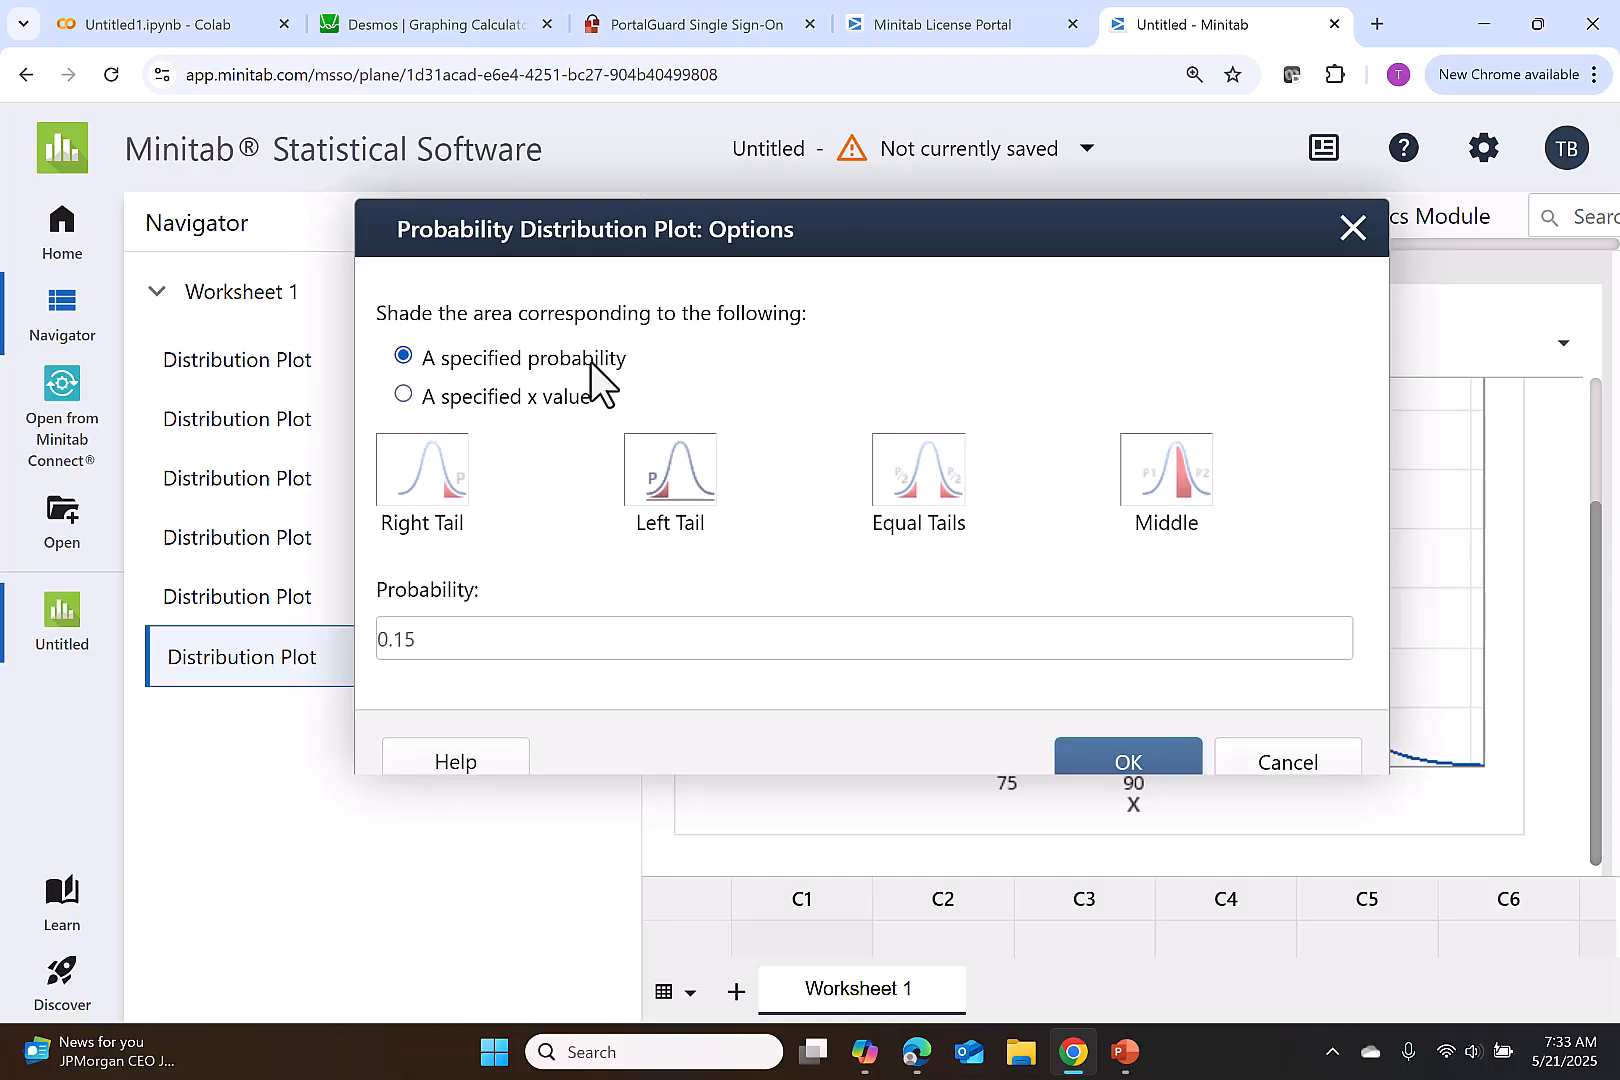
pyautogui.click(447, 466)
pyautogui.click(440, 640)
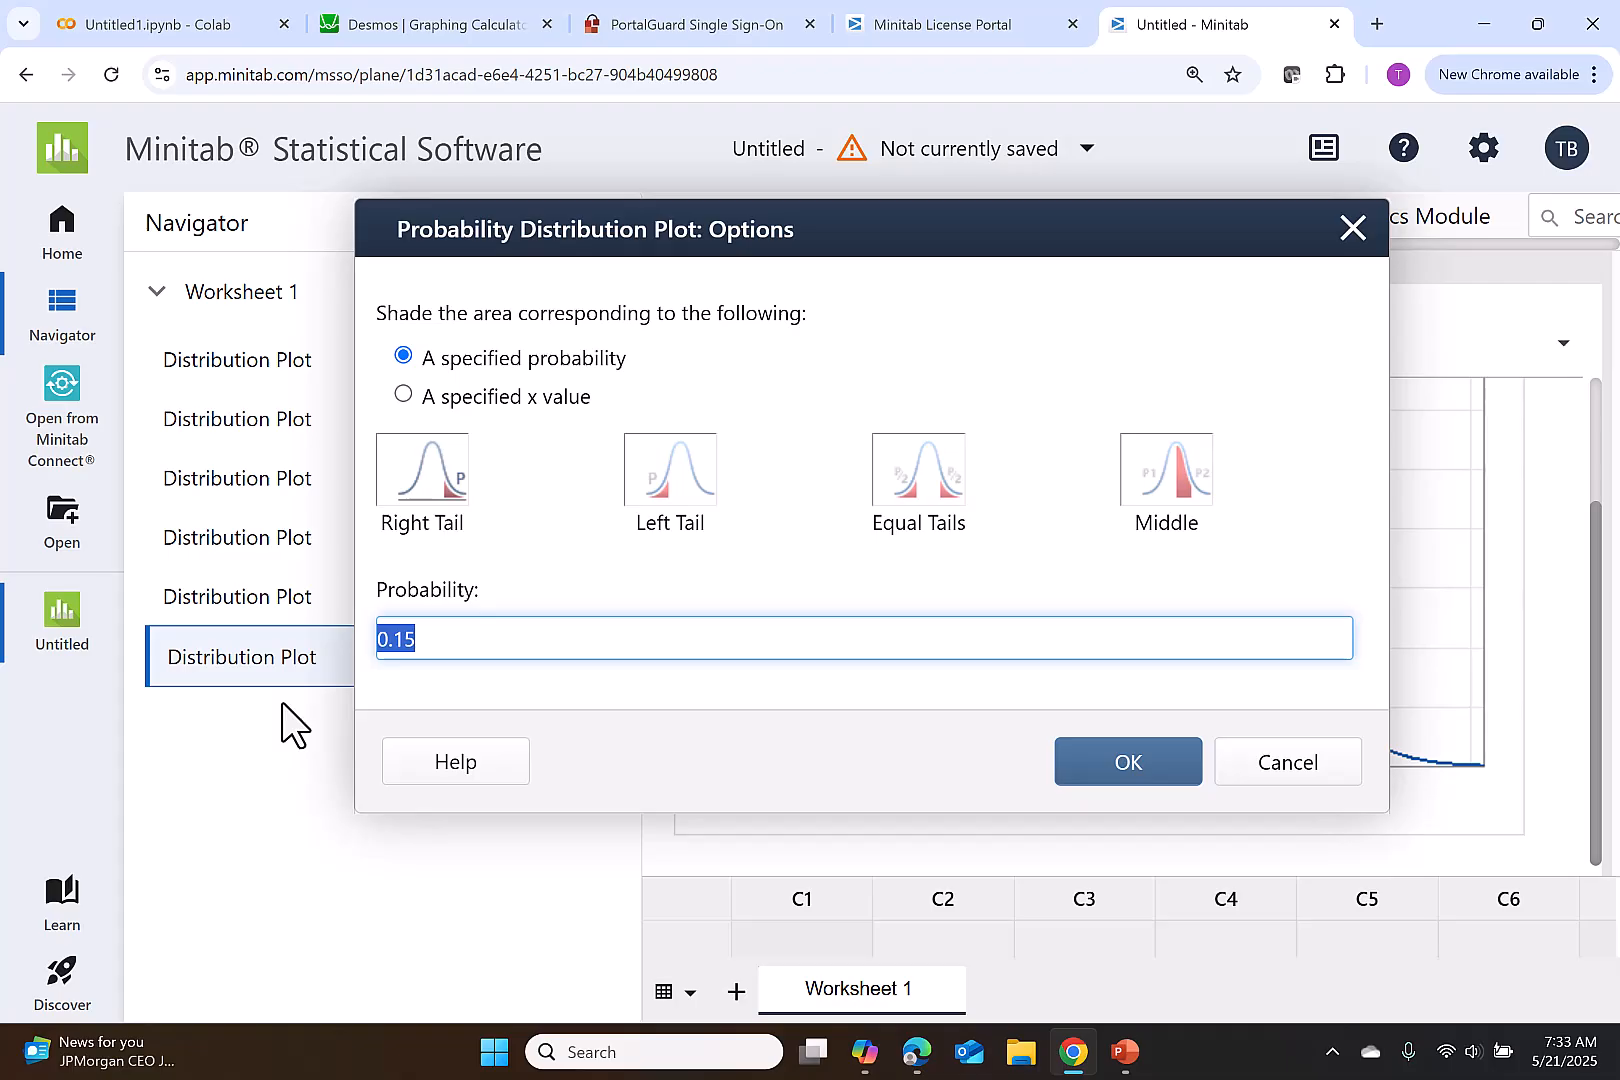
pyautogui.write('0.10')
pyautogui.click(1113, 778)
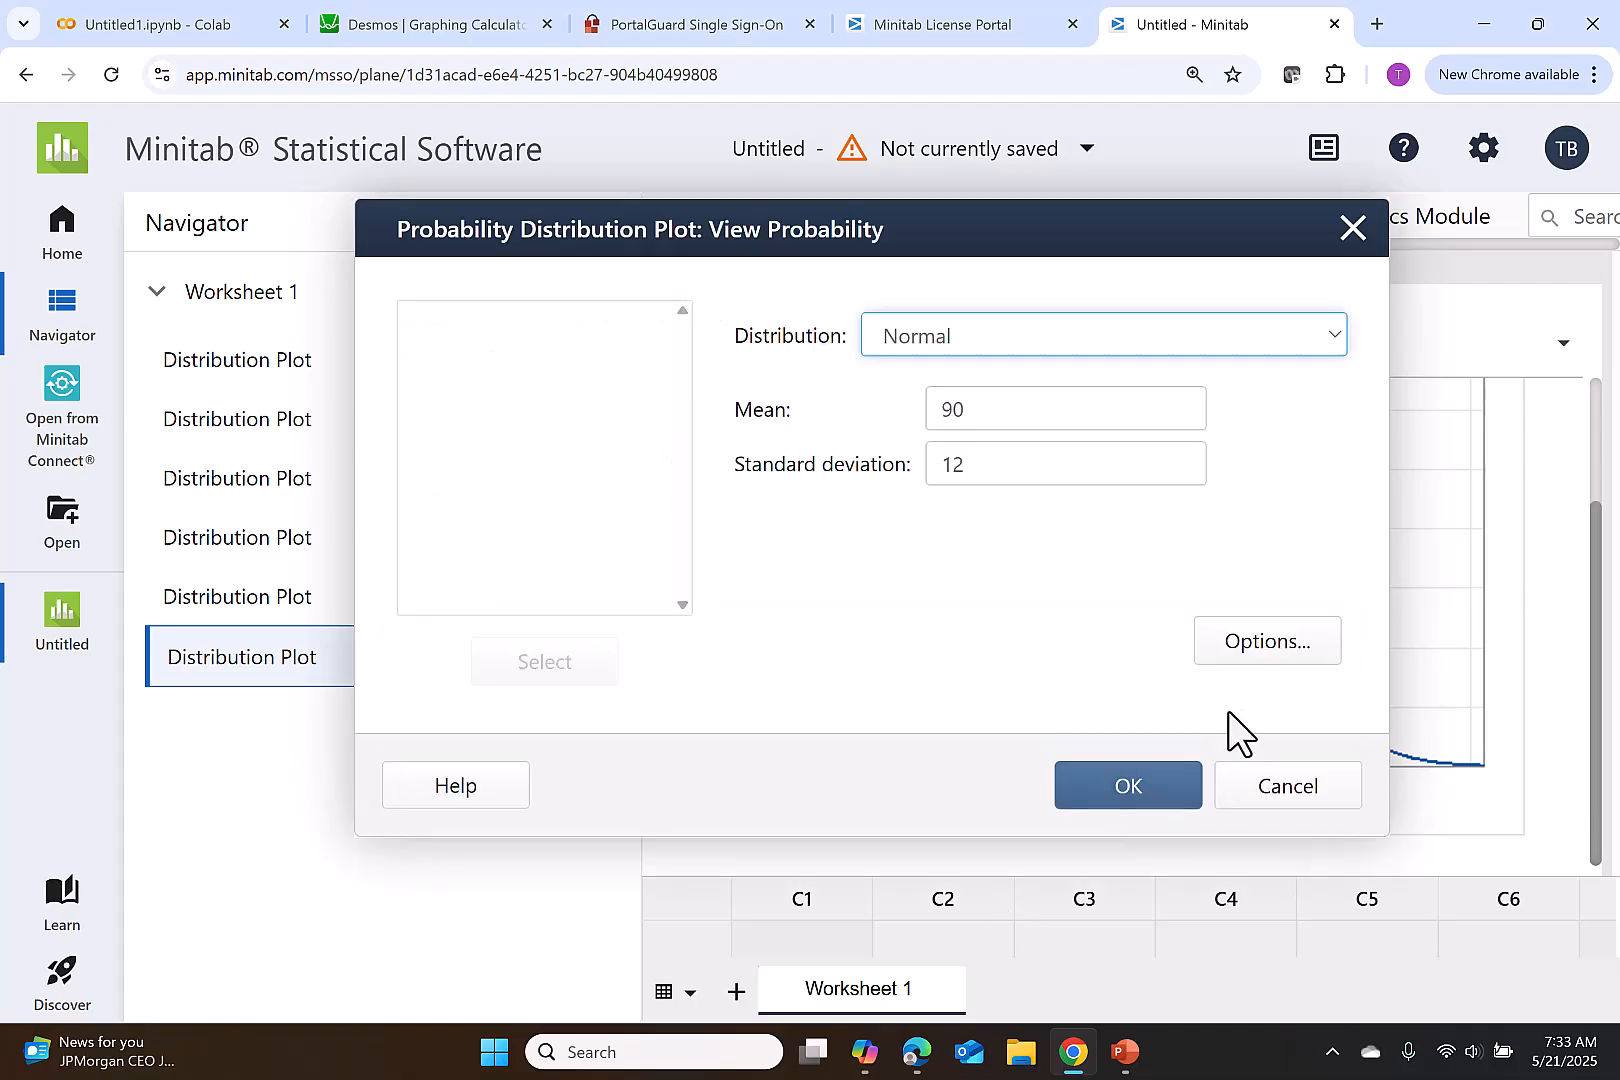
pyautogui.click(1130, 780)
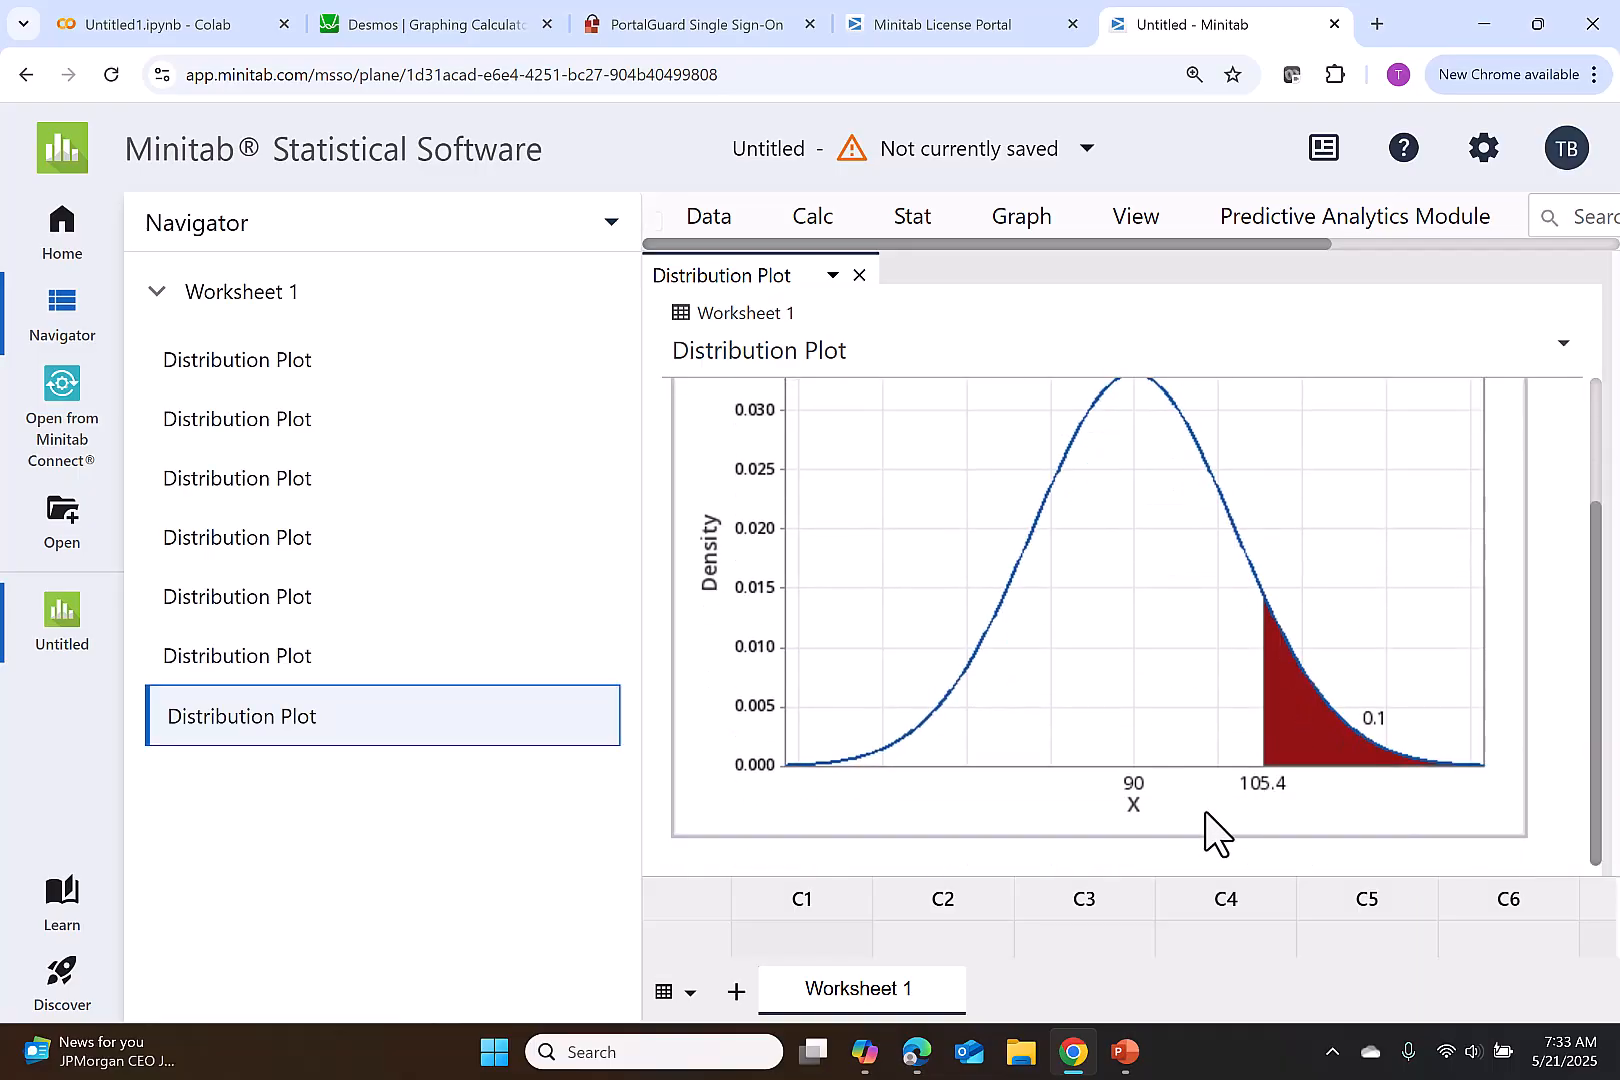